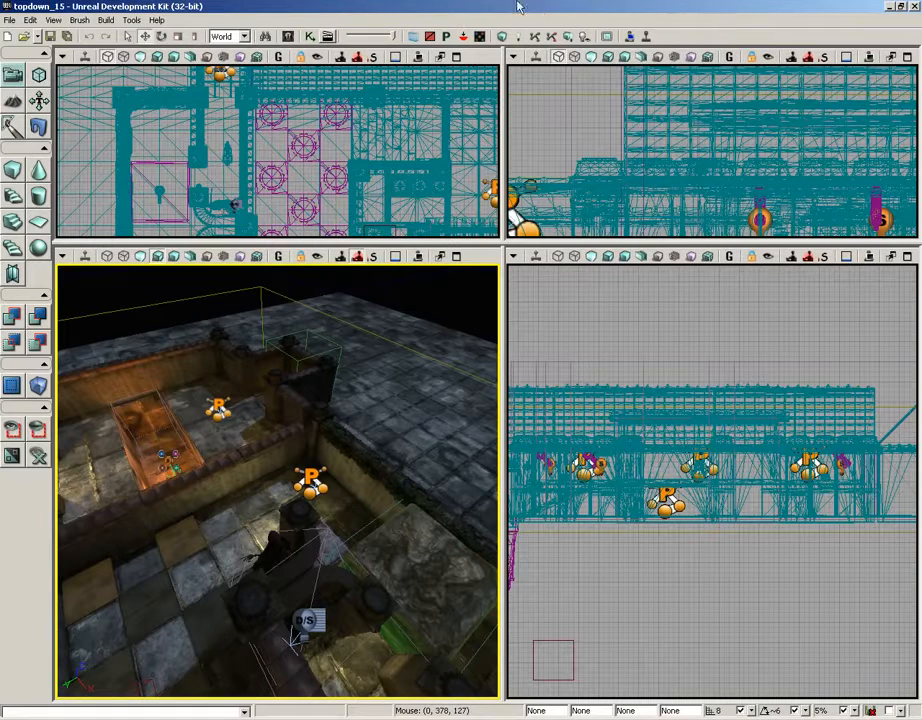
Step: Open the Kismet editor and extend the Global Variables comment box downward to make room for more variables
left_click(309, 37)
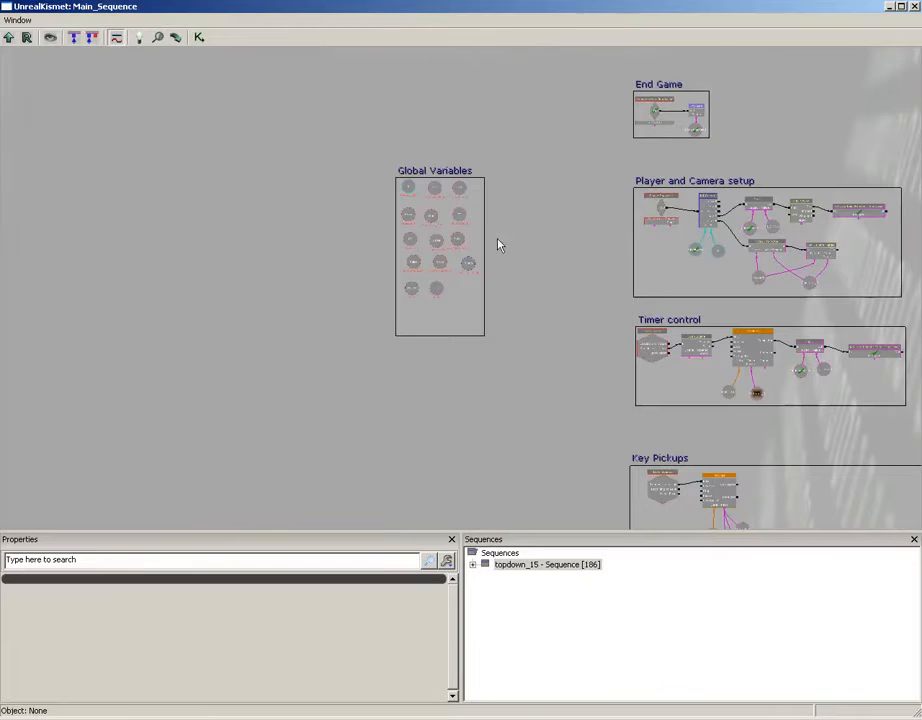
scroll(519, 239, "up", 5)
left_click_drag(519, 229, 523, 243)
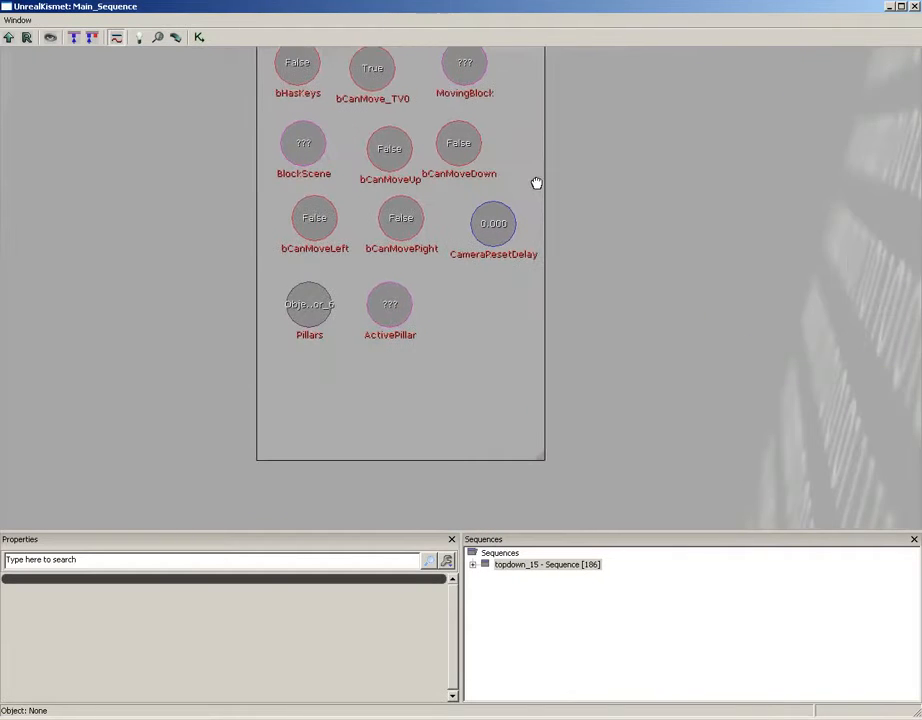
left_click_drag(545, 461, 545, 497)
Step: Add an Object List variable beside ActivePillar in the Global Variables box and name it Bots
right_click(453, 304)
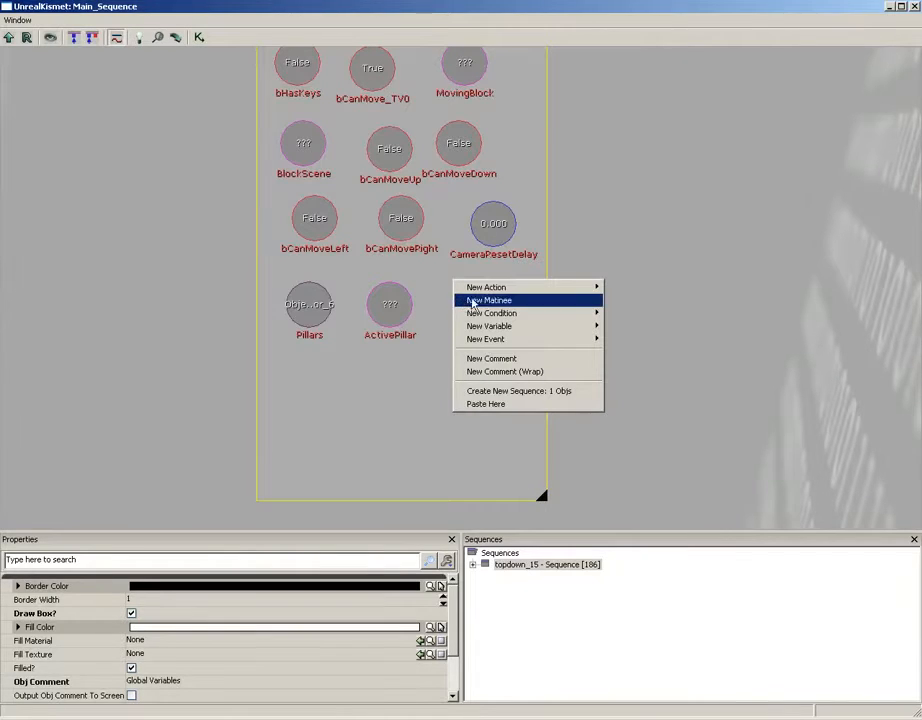
mouse_move(520, 328)
mouse_move(647, 404)
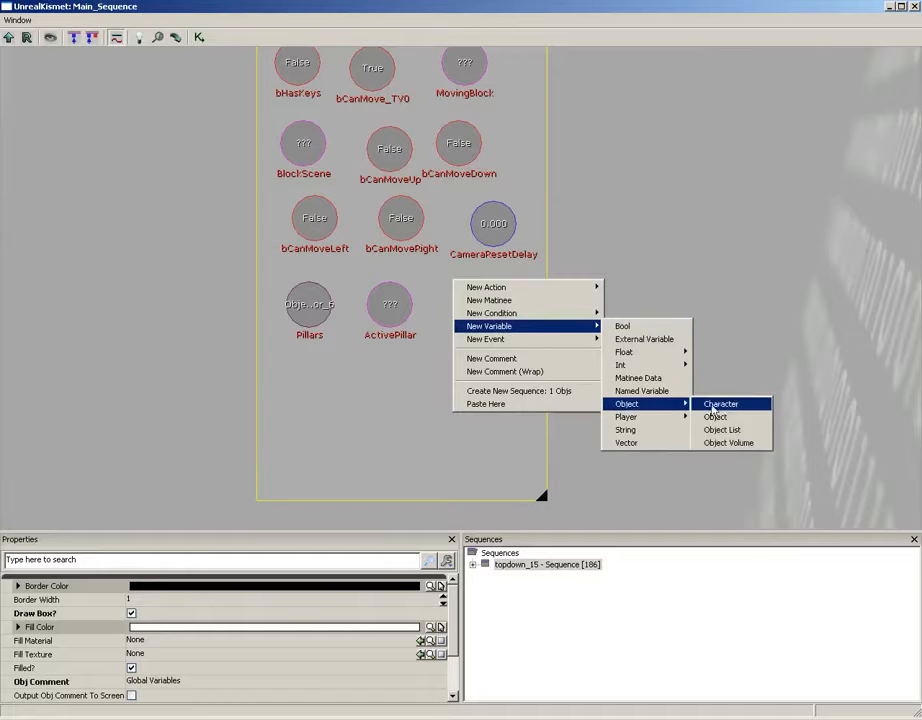
left_click(712, 431)
left_click_drag(475, 315, 480, 304)
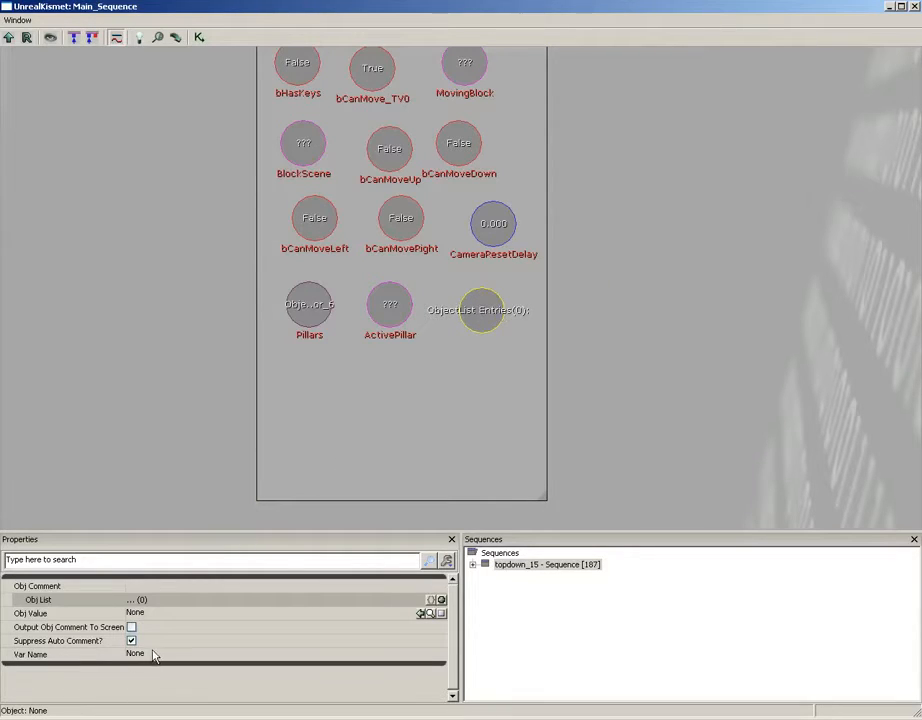
left_click(152, 654)
type("Bots")
key("Return")
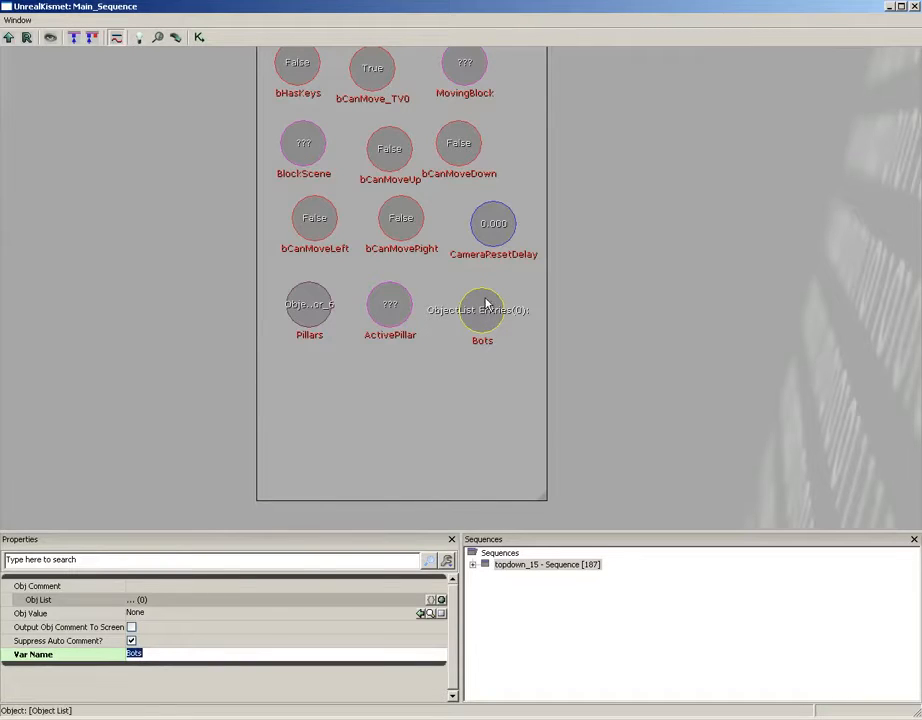
Step: Add an Object List variable named Destinations and place it below Pillars in the Global Variables box
left_click_drag(488, 305, 496, 303)
right_click(300, 366)
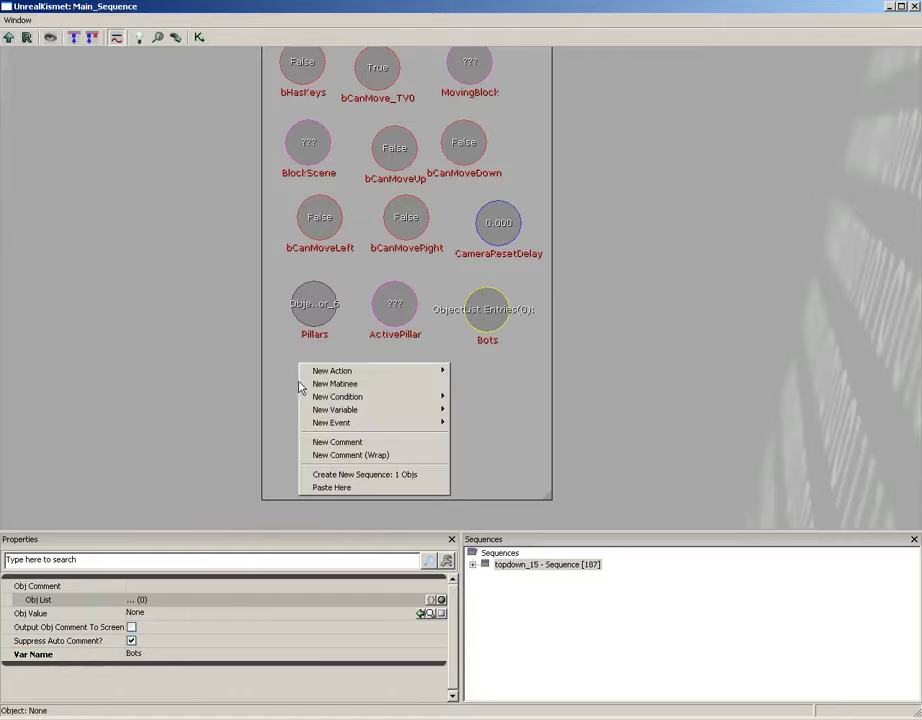
mouse_move(340, 410)
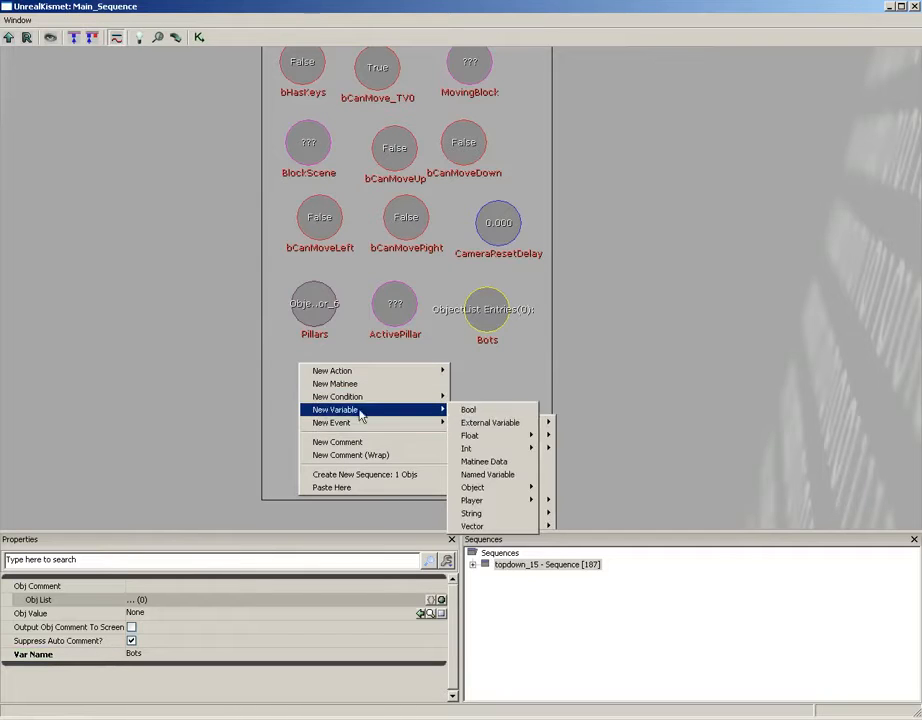
mouse_move(487, 488)
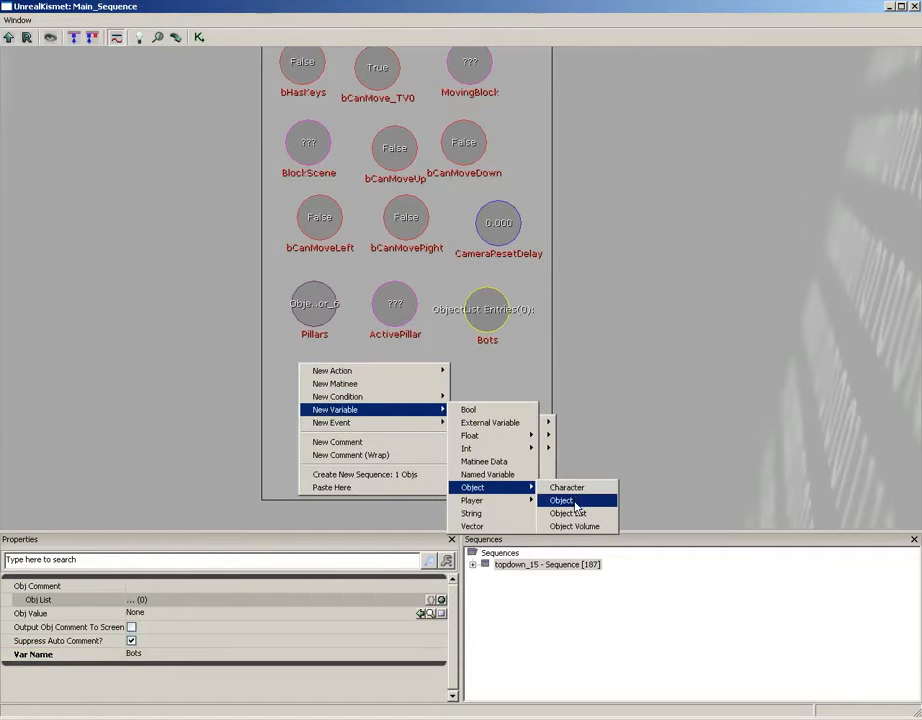
left_click(567, 513)
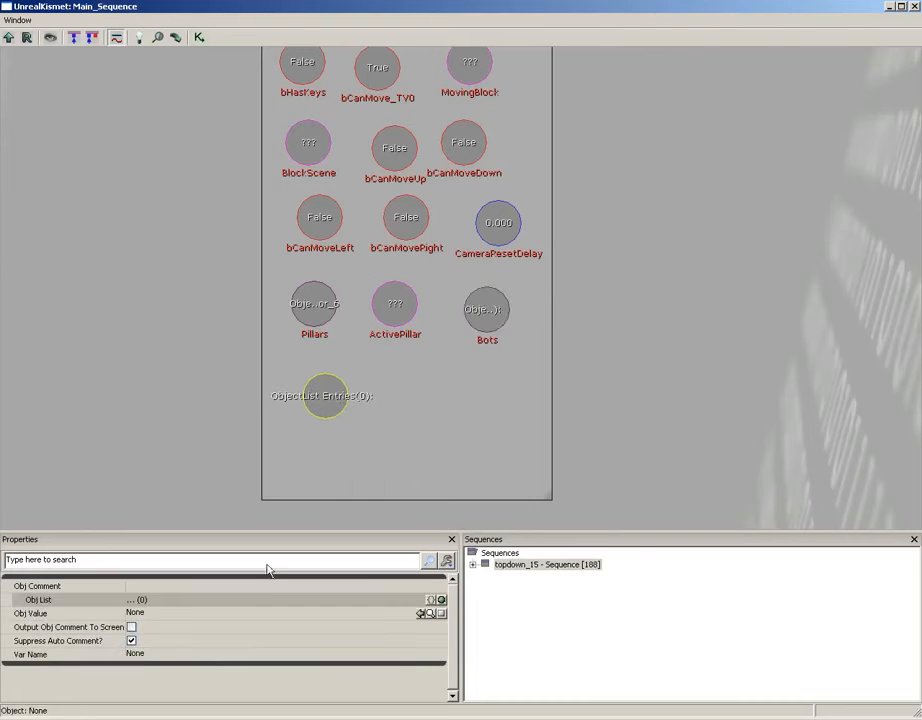
left_click(165, 654)
type("Dest")
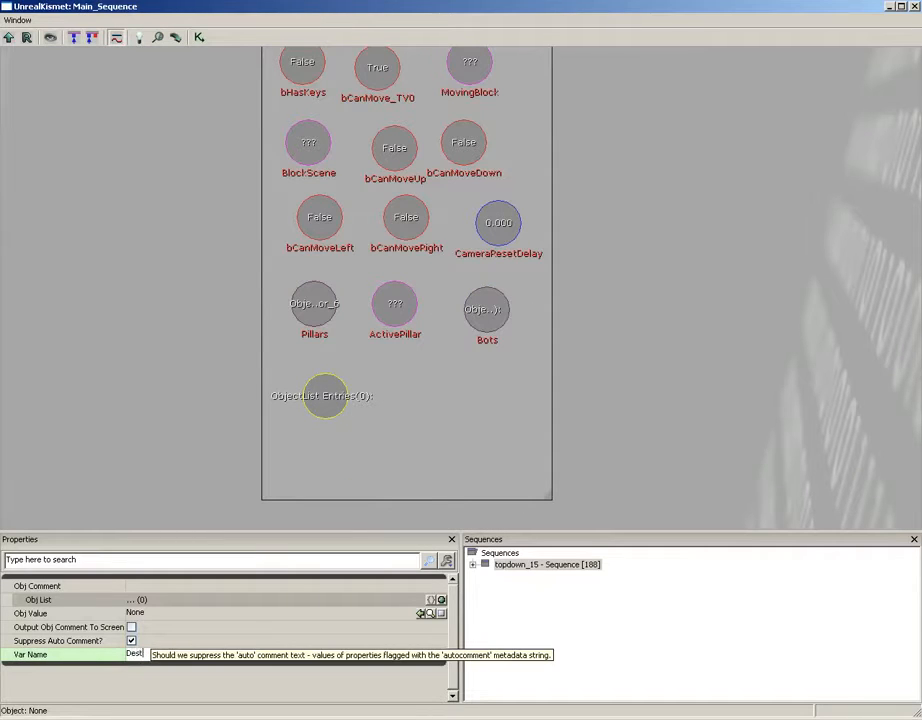
type("inations")
key("Return")
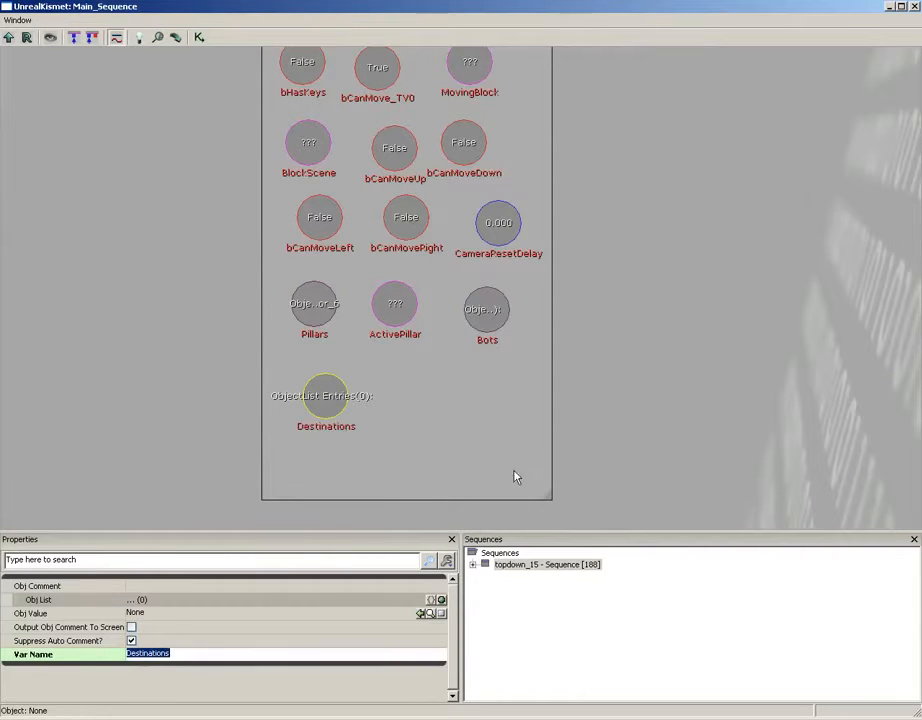
left_click_drag(334, 411, 317, 388, "ctrl")
Step: Add an Object List variable named Origins and line it up beside Destinations
right_click(380, 362)
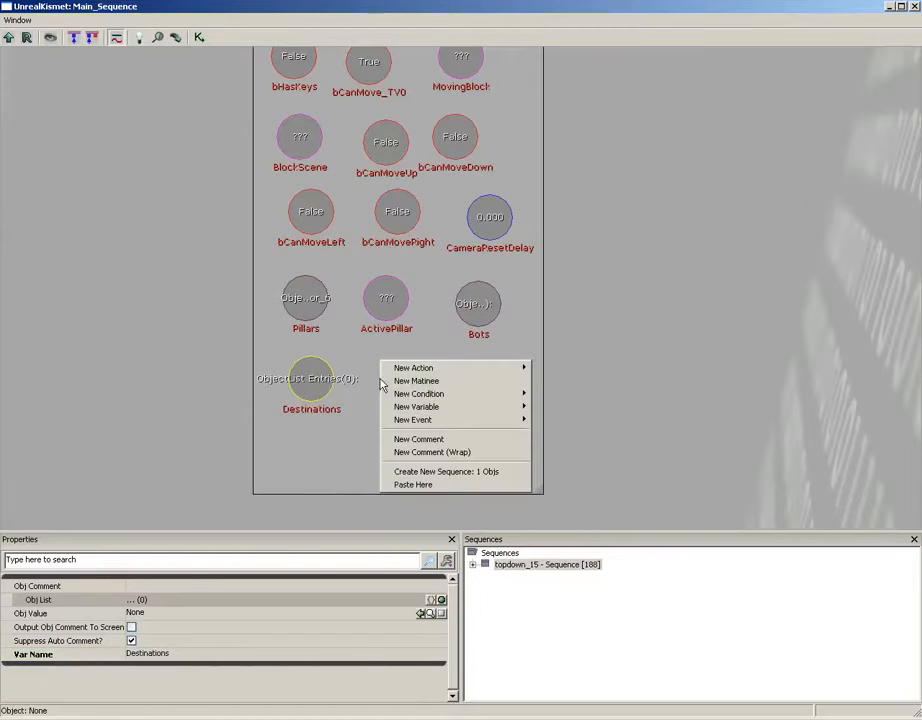
mouse_move(392, 407)
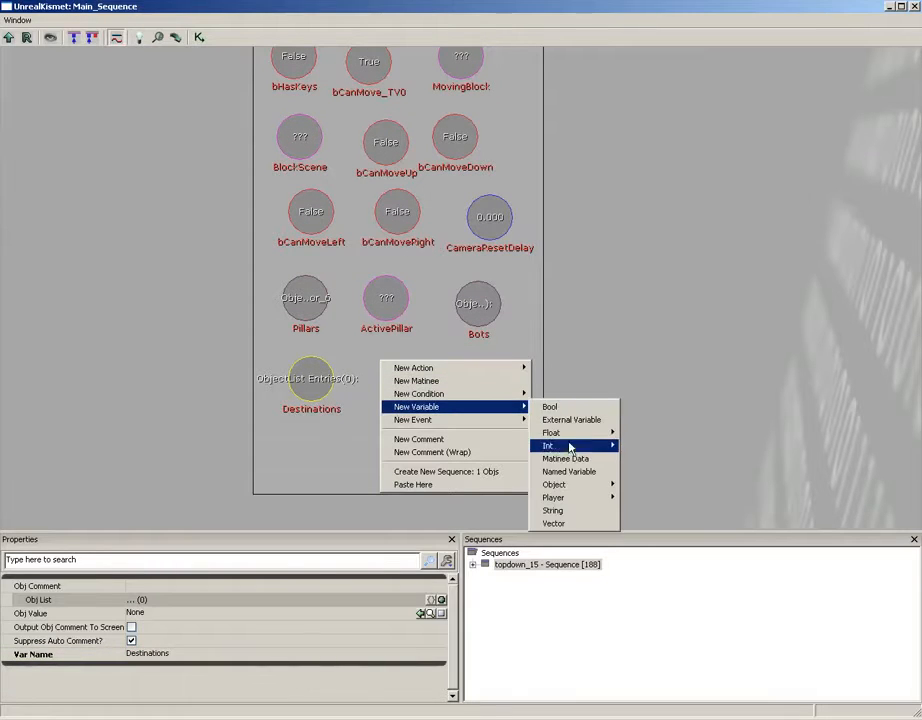
mouse_move(558, 486)
left_click(656, 510)
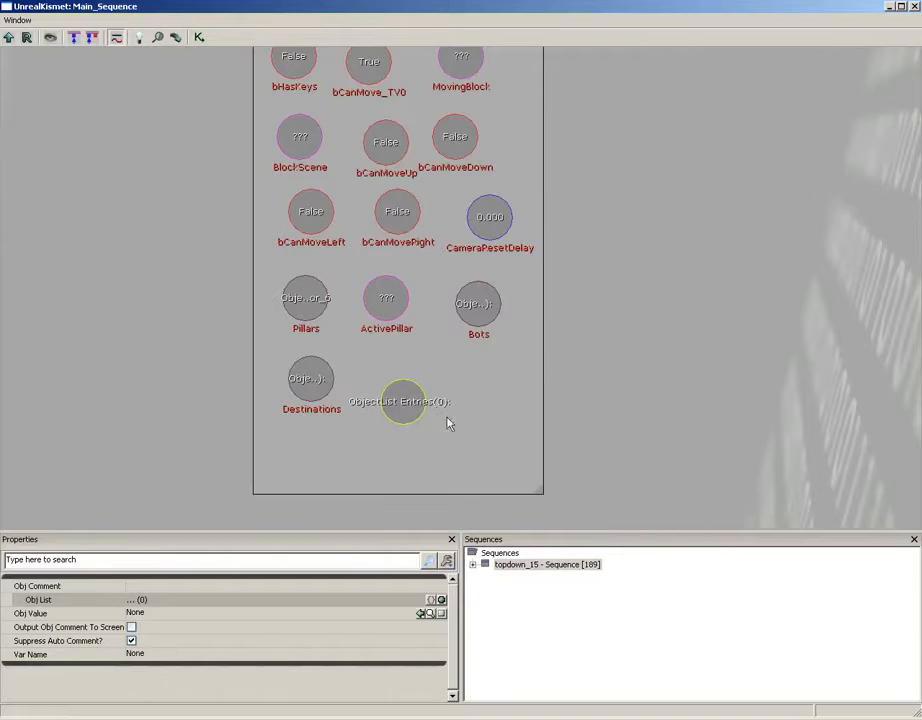
left_click_drag(397, 404, 392, 378, "ctrl")
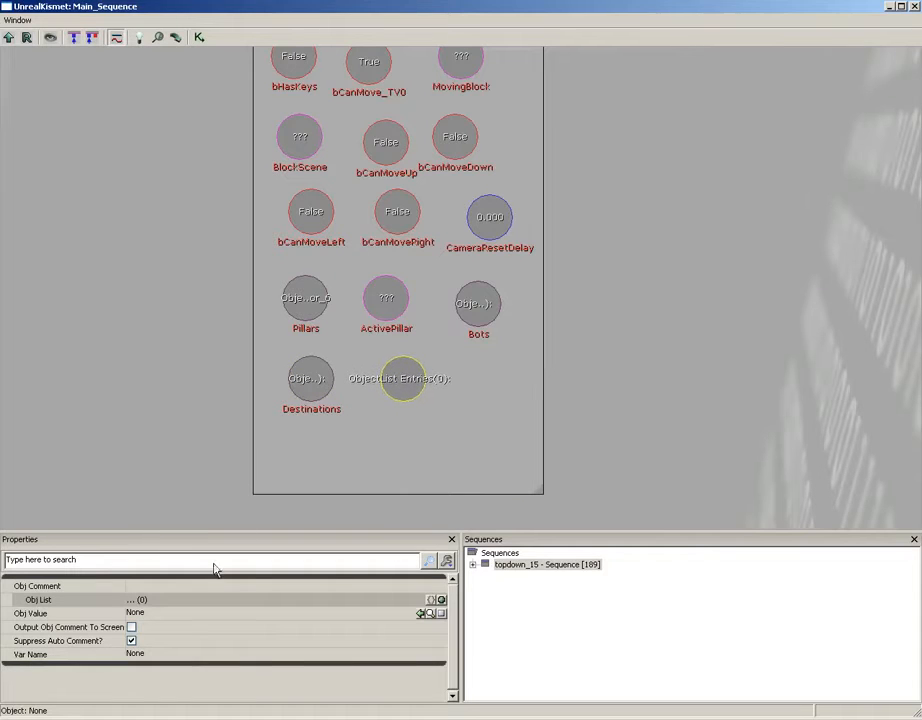
left_click(166, 653)
type("O")
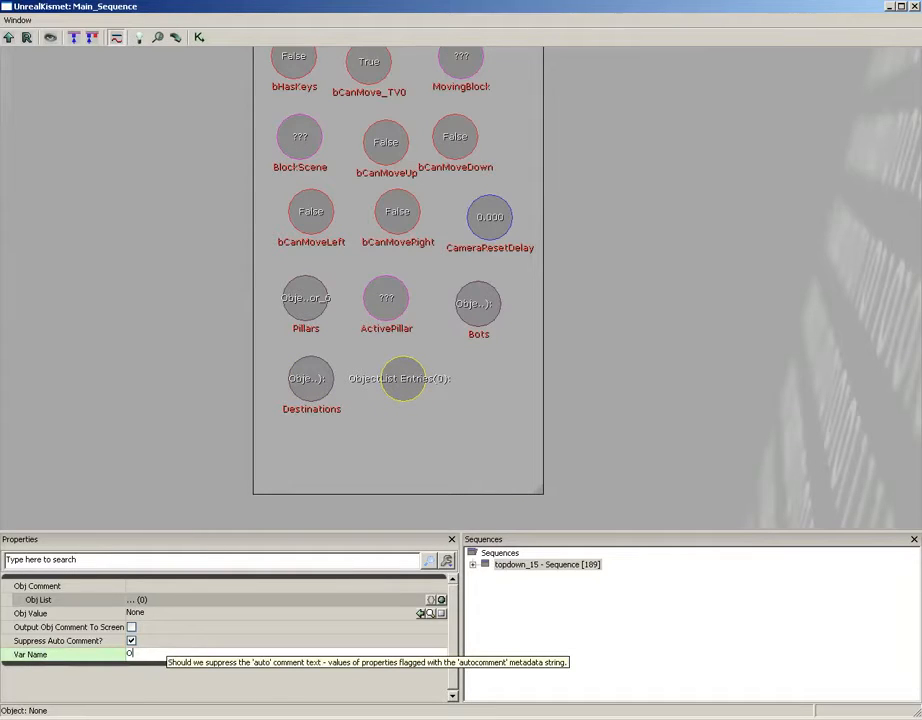
type("rigins")
key("Return")
left_click_drag(478, 303, 445, 331)
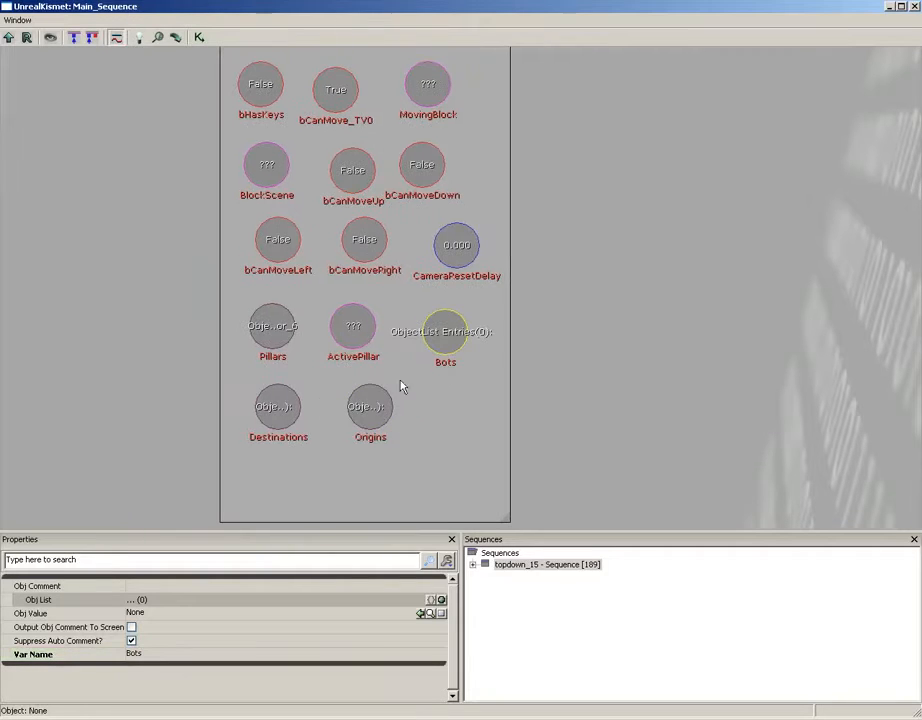
left_click(368, 408)
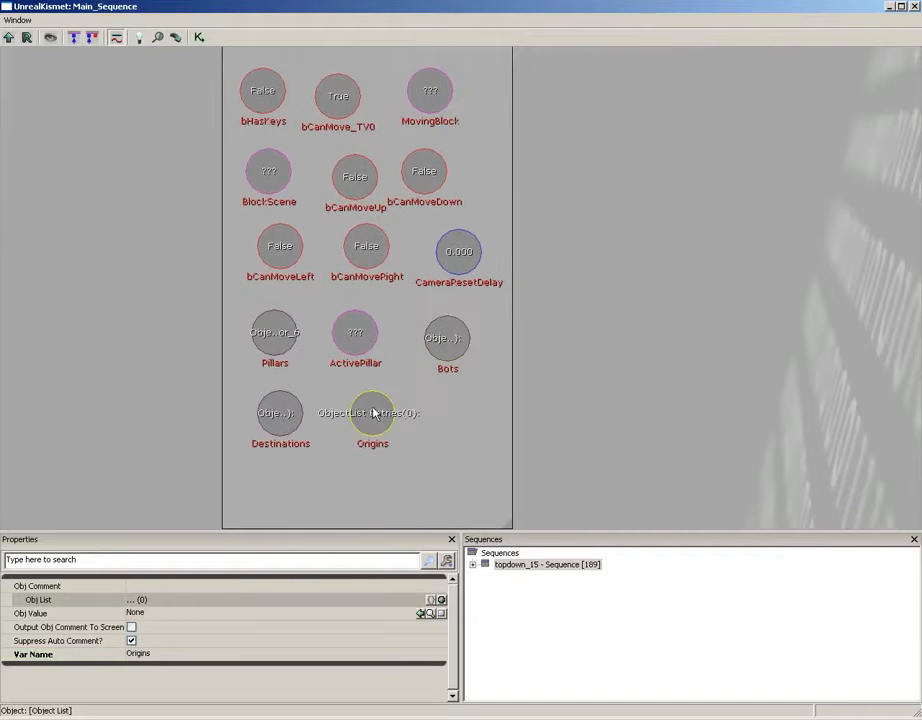
Step: Add an empty Object variable beside Origins and make two copies of it
right_click(438, 409)
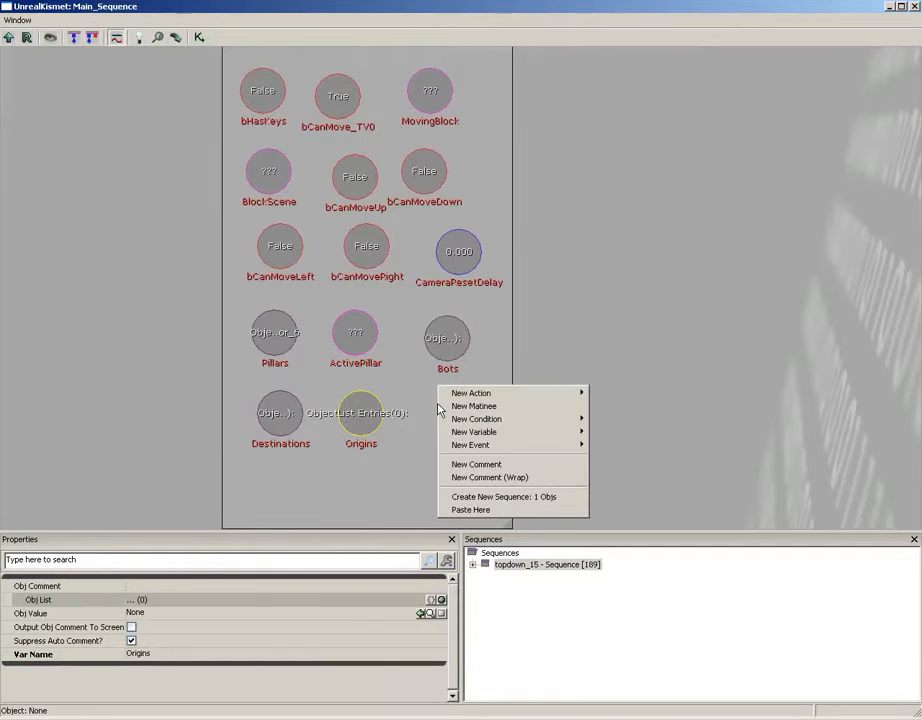
mouse_move(495, 432)
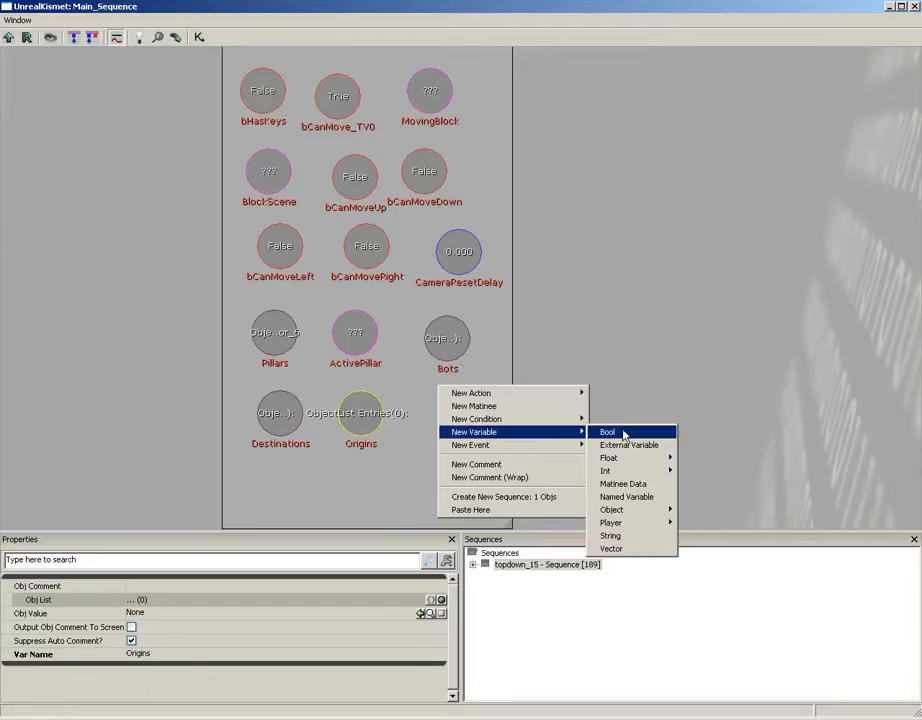
left_click(705, 524)
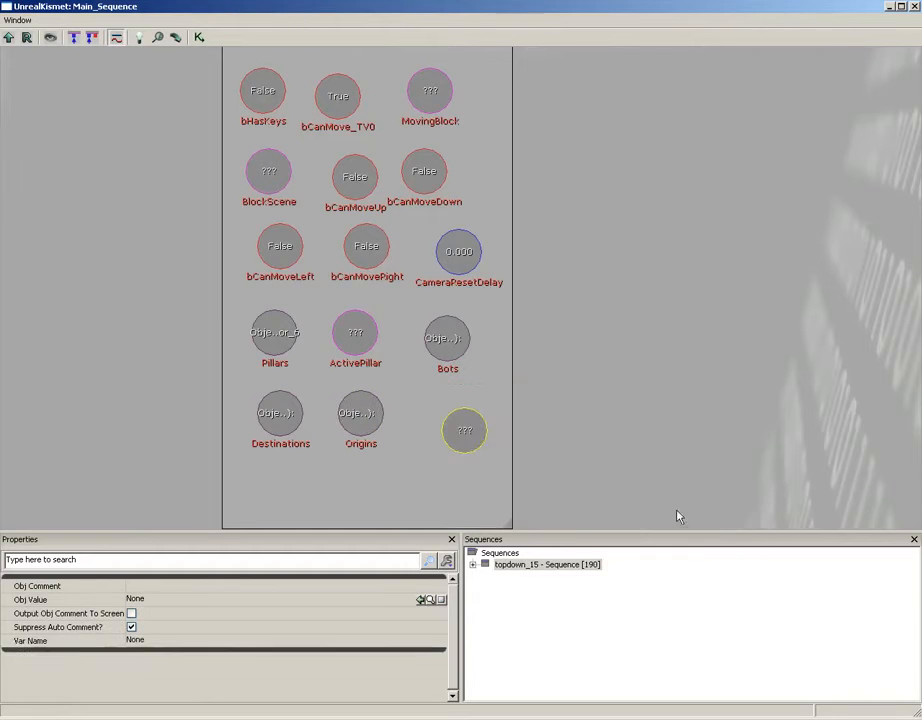
key("ctrl+c")
key("ctrl+v")
key("ctrl+v")
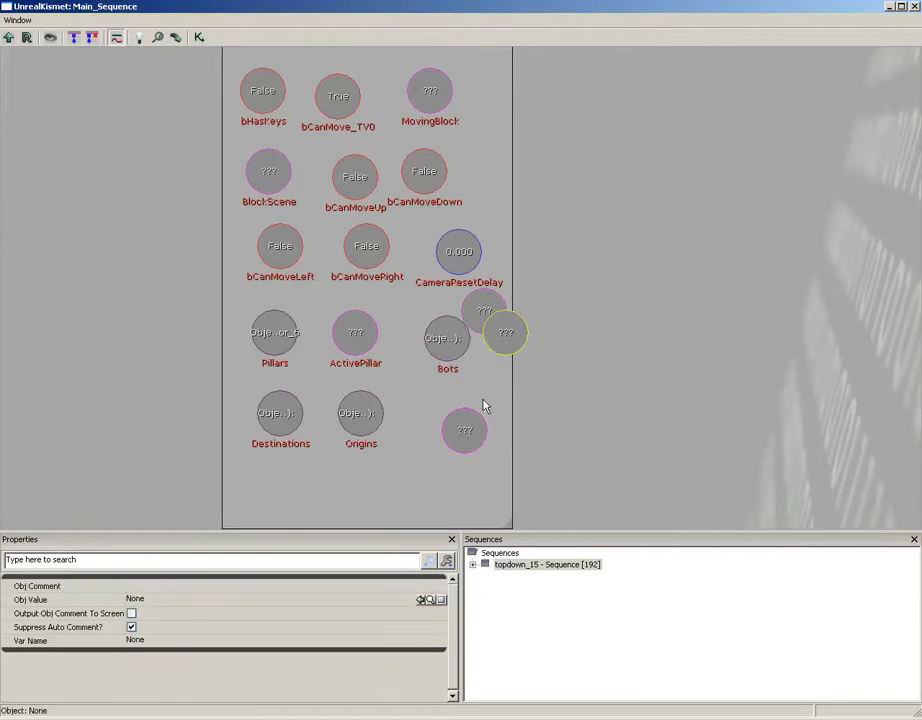
Step: Arrange the two copied Object variables in a new row below Destinations and Origins
left_click_drag(505, 332, 575, 447, "ctrl")
left_click_drag(595, 338, 698, 198)
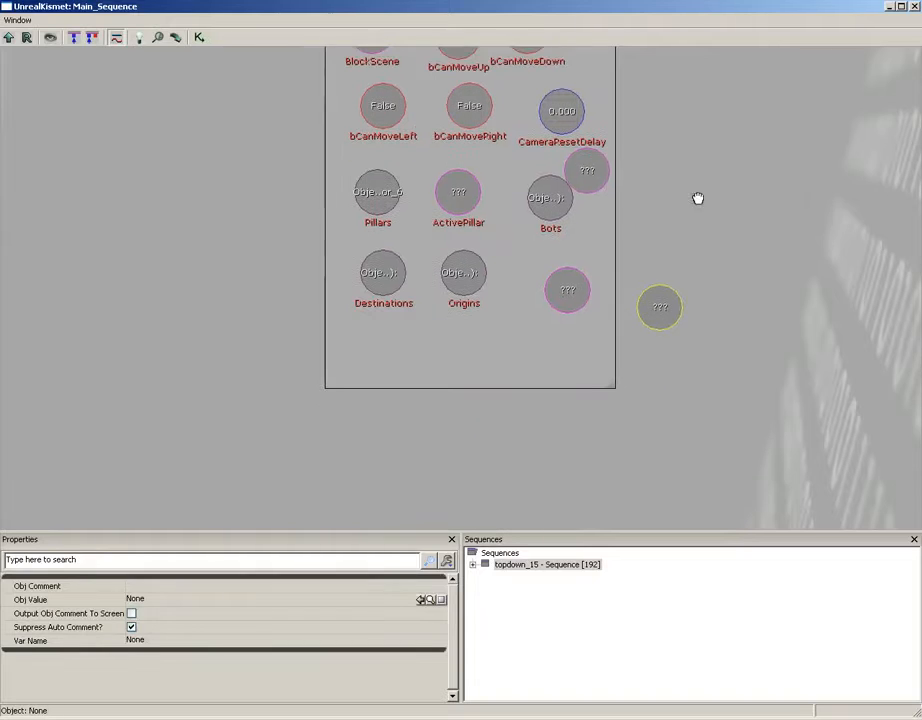
left_click_drag(590, 170, 412, 370)
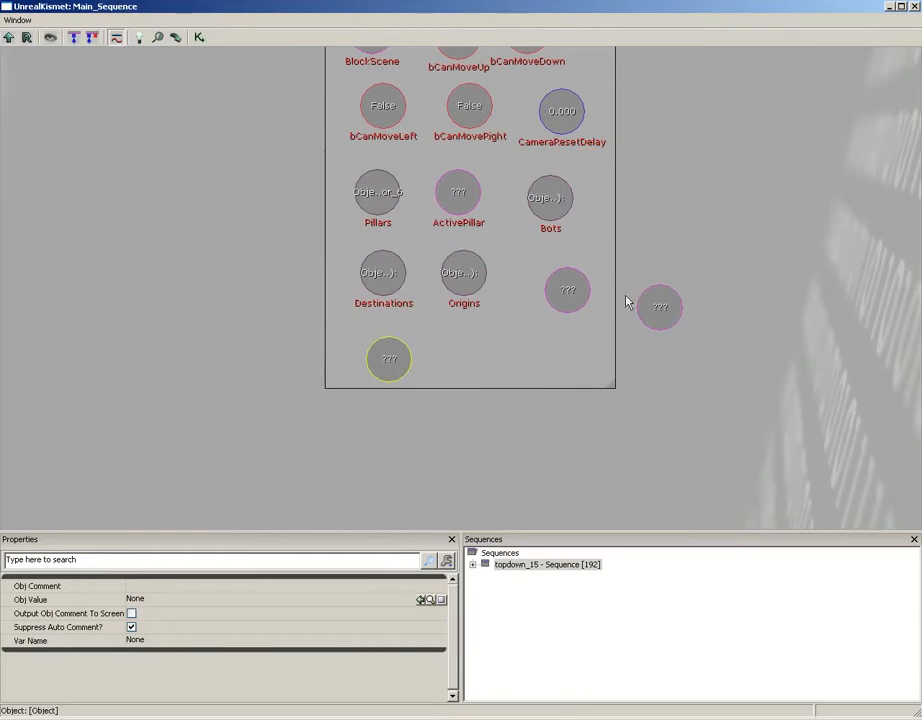
left_click_drag(652, 308, 472, 348)
Step: Line up the original Object variable beside Origins and name it Bot
left_click(568, 292)
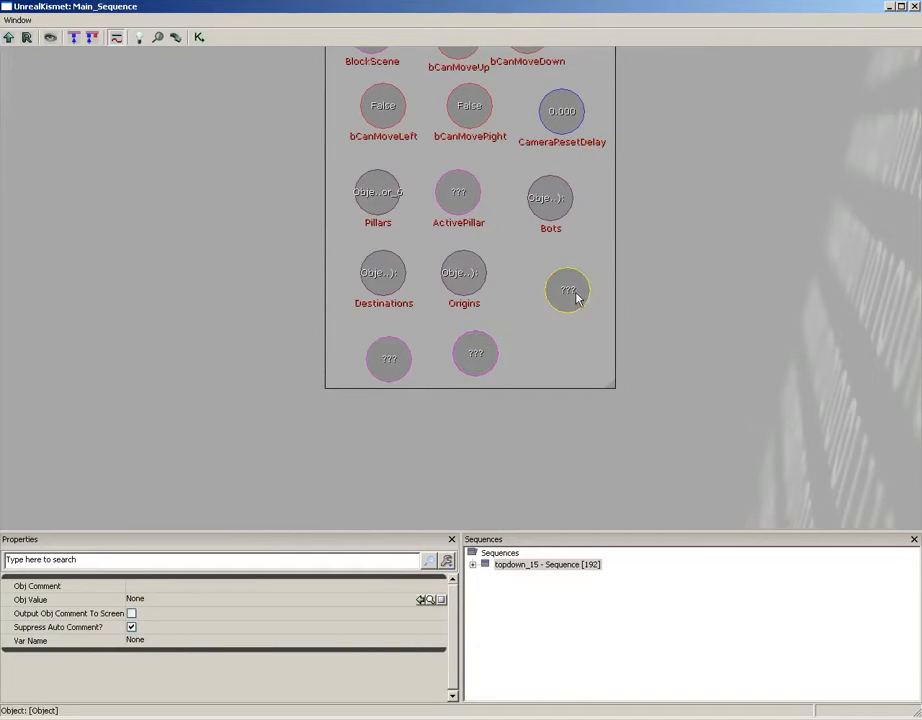
left_click_drag(577, 298, 556, 279)
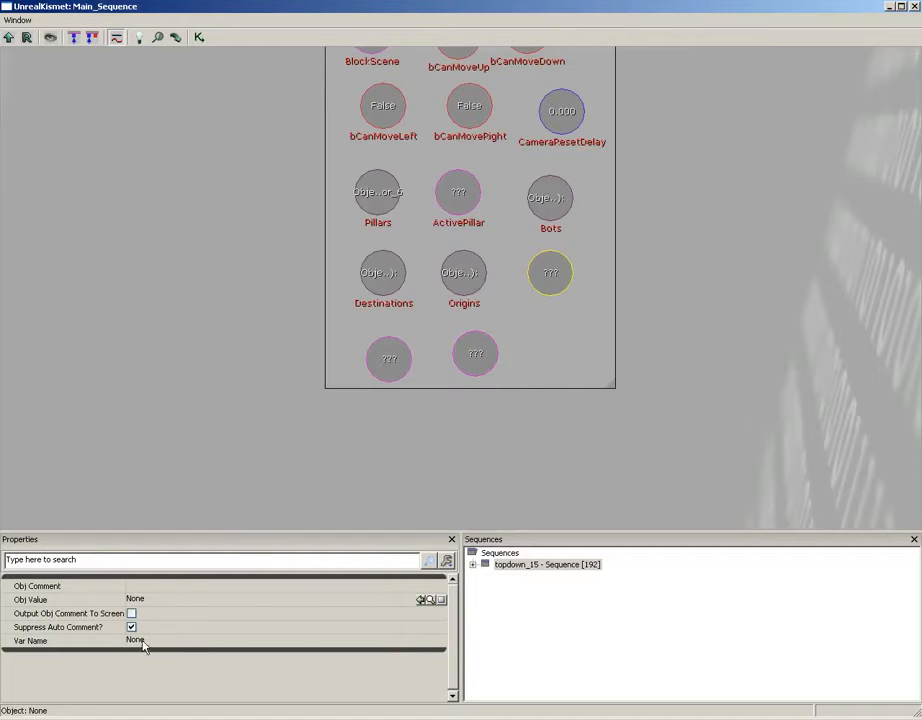
left_click(148, 641)
type("B")
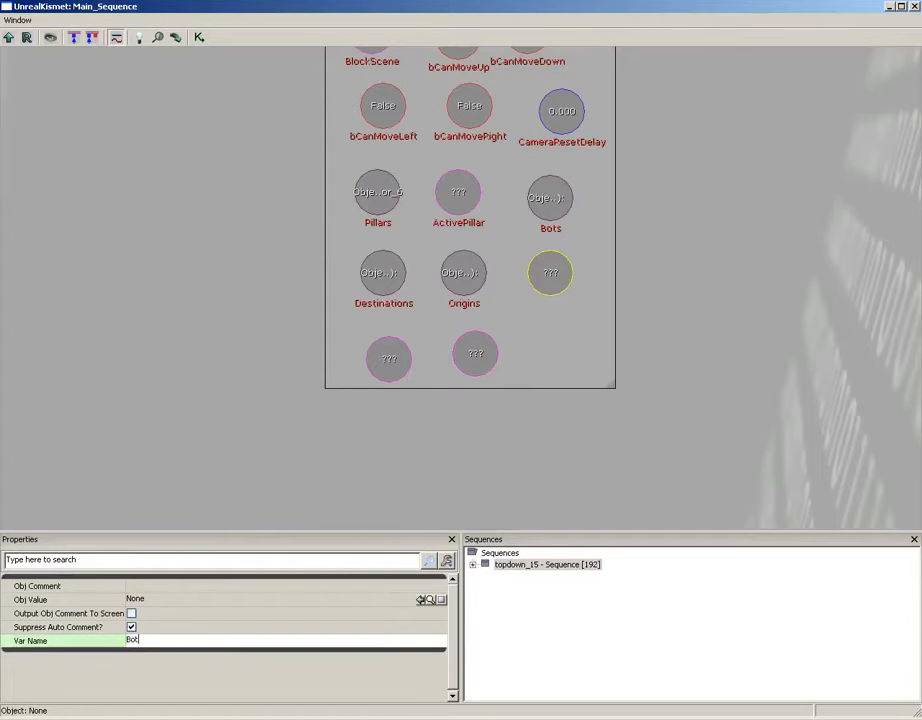
type("ot")
key("Return")
Step: Move the unnamed Object variable below Destinations up slightly and name it Destination
left_click(393, 357)
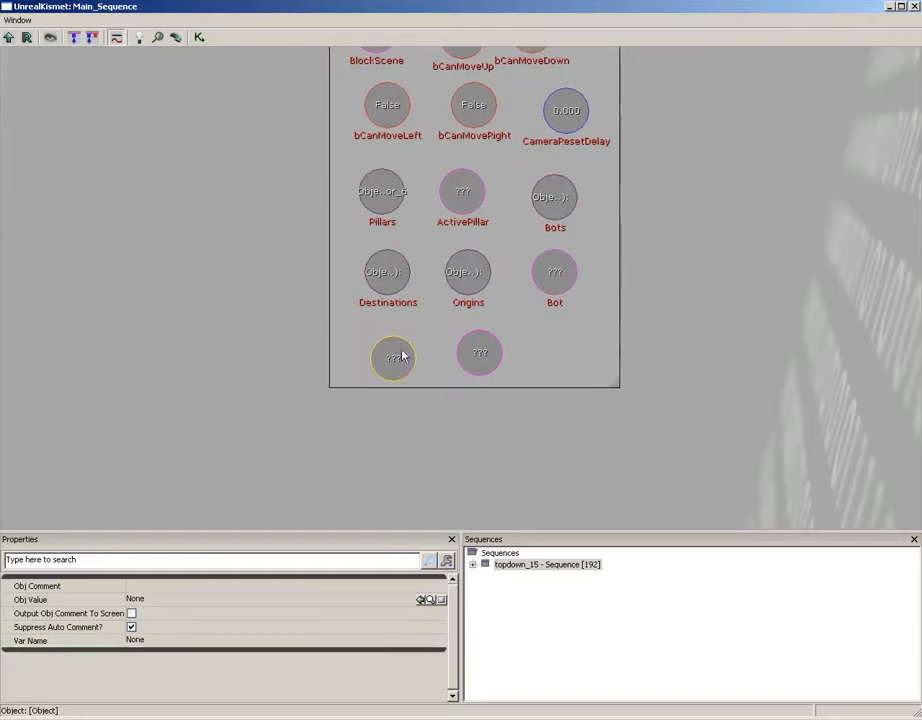
left_click_drag(391, 360, 387, 336)
left_click(150, 641)
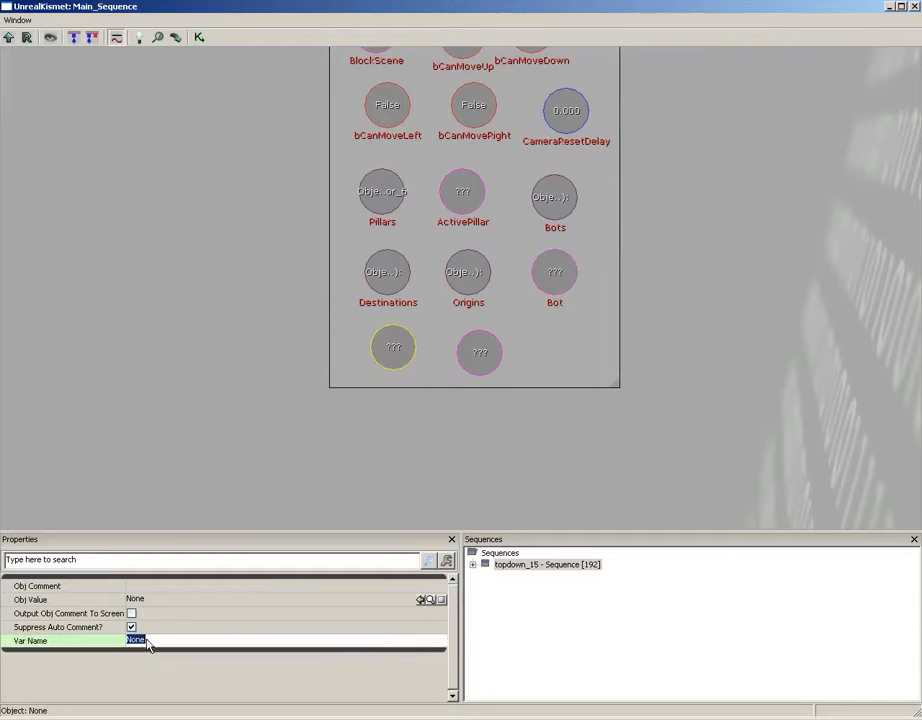
type("Destin")
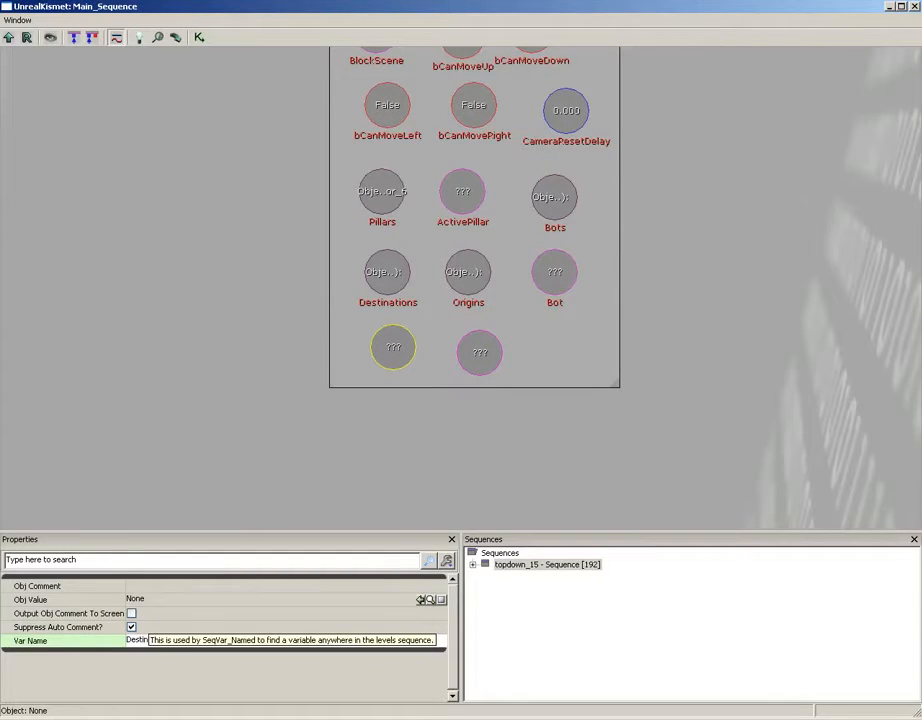
type("ation")
key("Return")
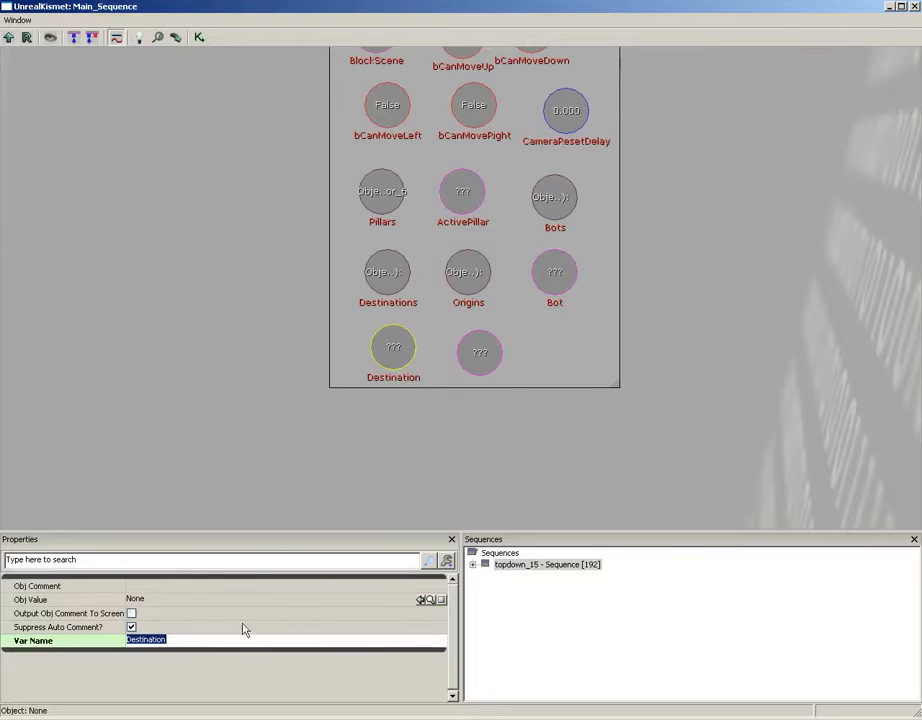
Step: Name the remaining unnamed Object variable, beside Destination, Origin
left_click(492, 366)
left_click_drag(385, 451, 349, 503)
left_click(152, 641)
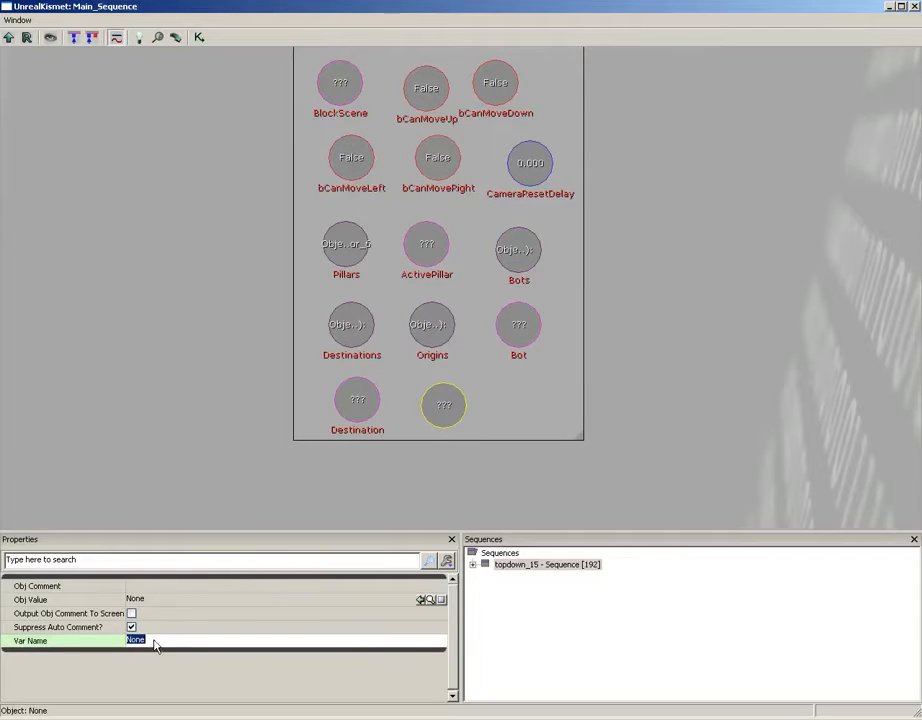
type("Origin")
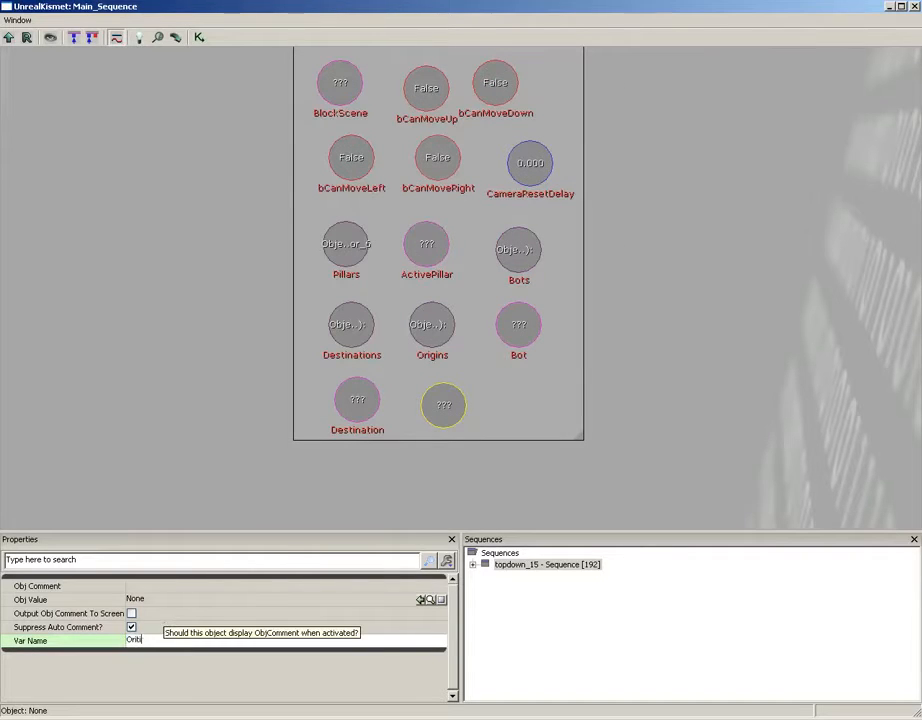
key("BackSpace")
type("gin")
key("Return")
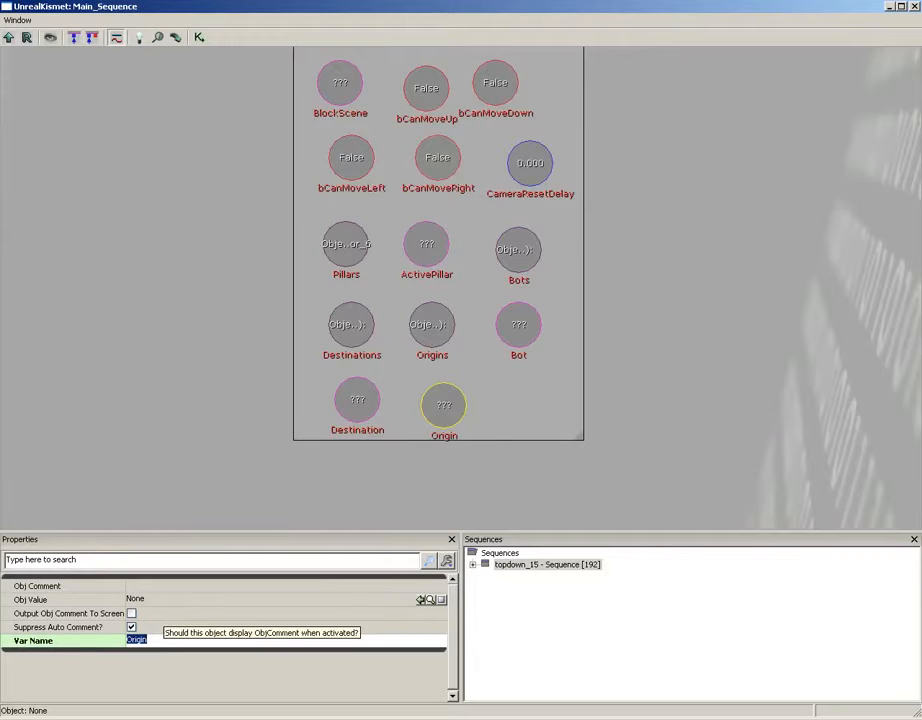
Step: Extend the Global Variables comment box downward and add an Int variable in the free space beside Origin
left_click(578, 436)
left_click_drag(582, 442, 578, 474)
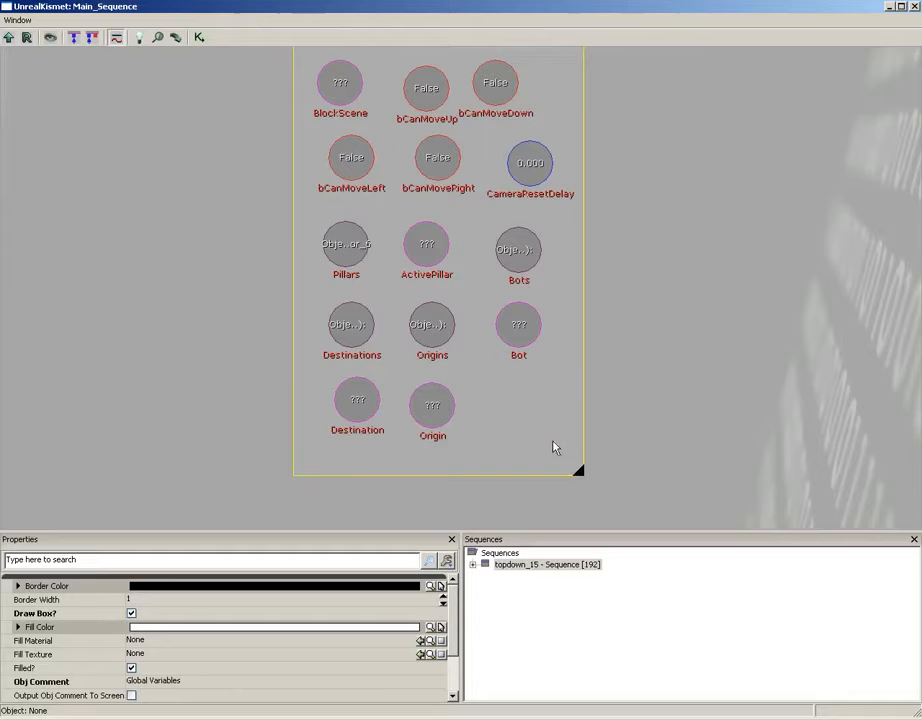
right_click(502, 402)
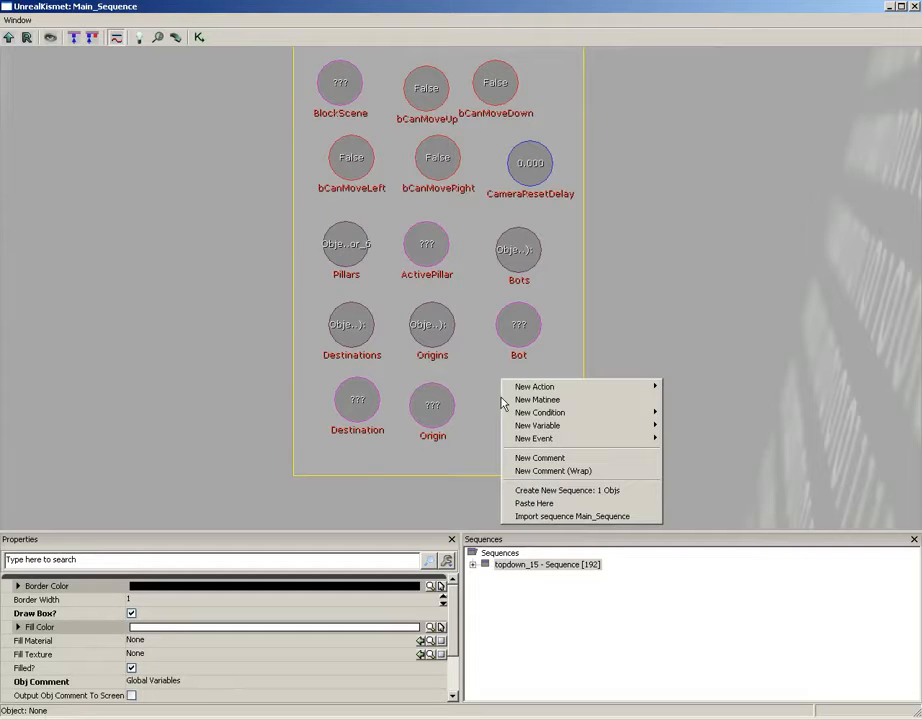
mouse_move(585, 425)
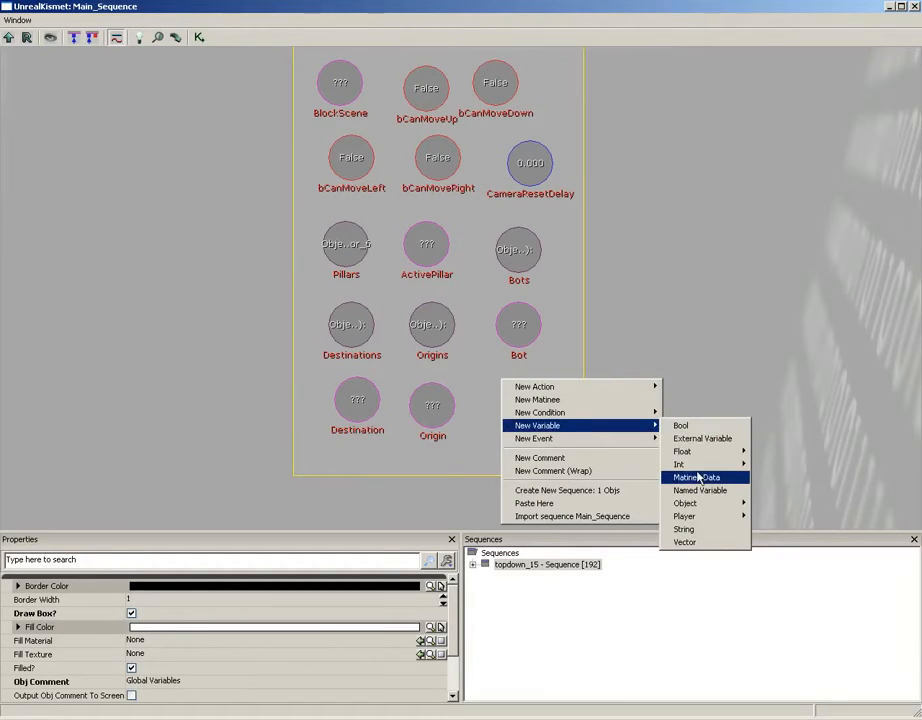
mouse_move(680, 464)
left_click(775, 464)
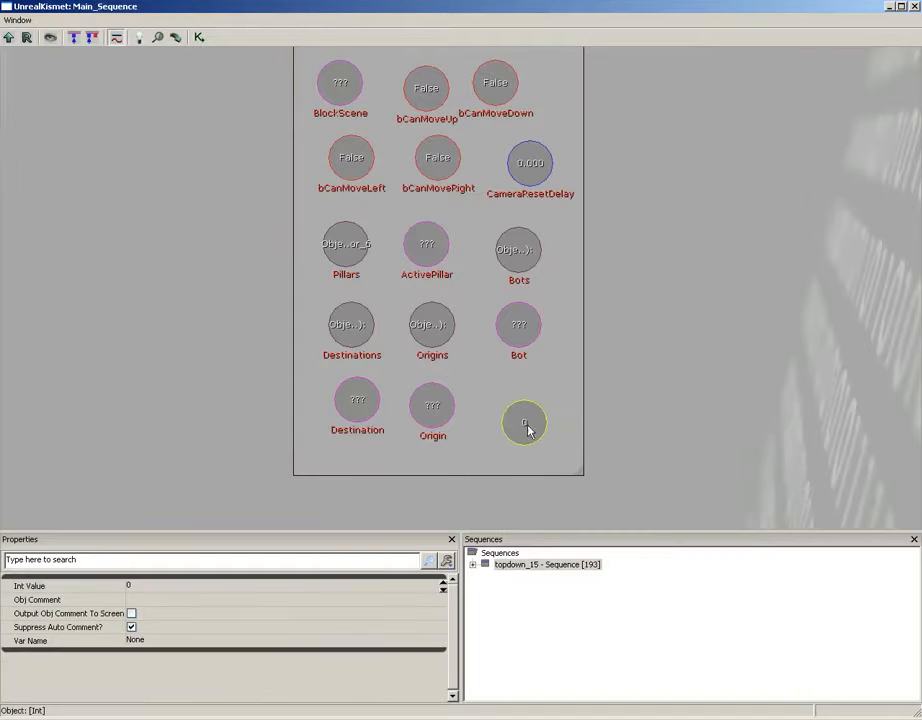
Step: Name the new Int variable TotalBots and line it up beside Origin
left_click(198, 638)
type("T")
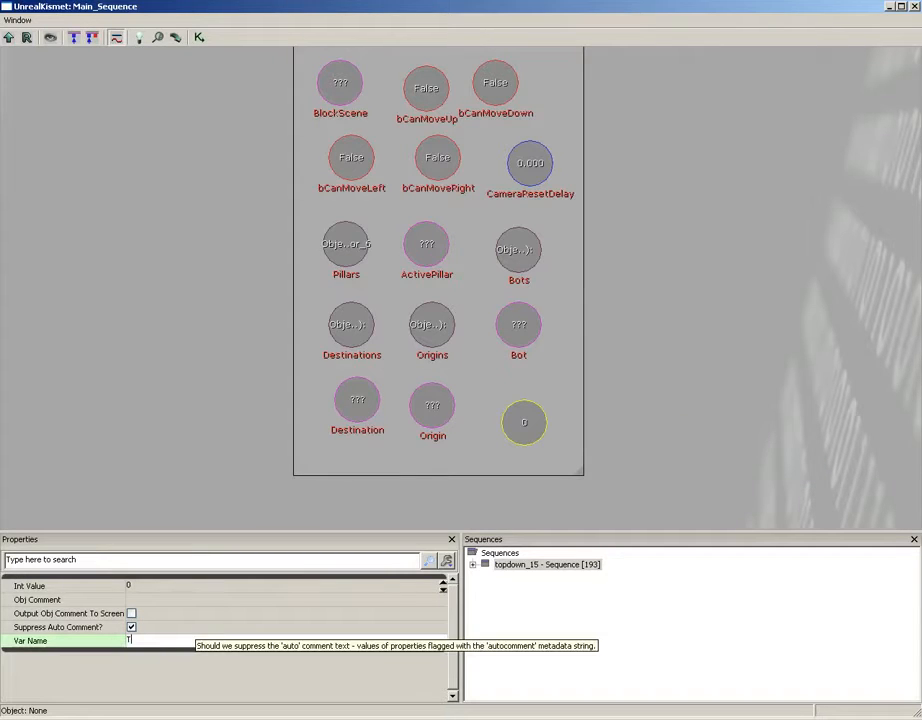
type("otalBots")
key("Return")
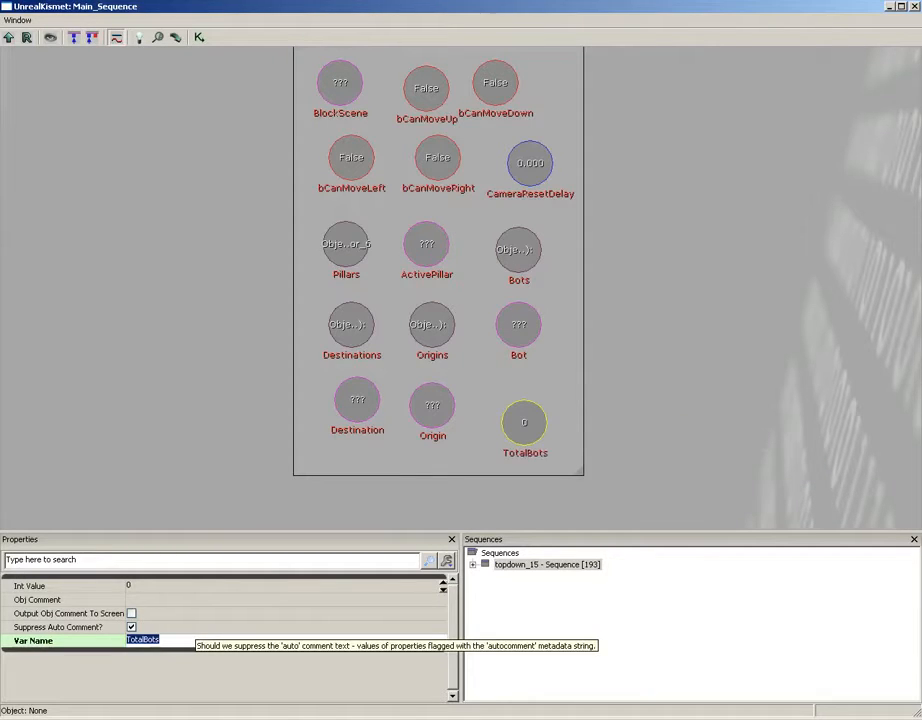
left_click_drag(527, 422, 519, 412)
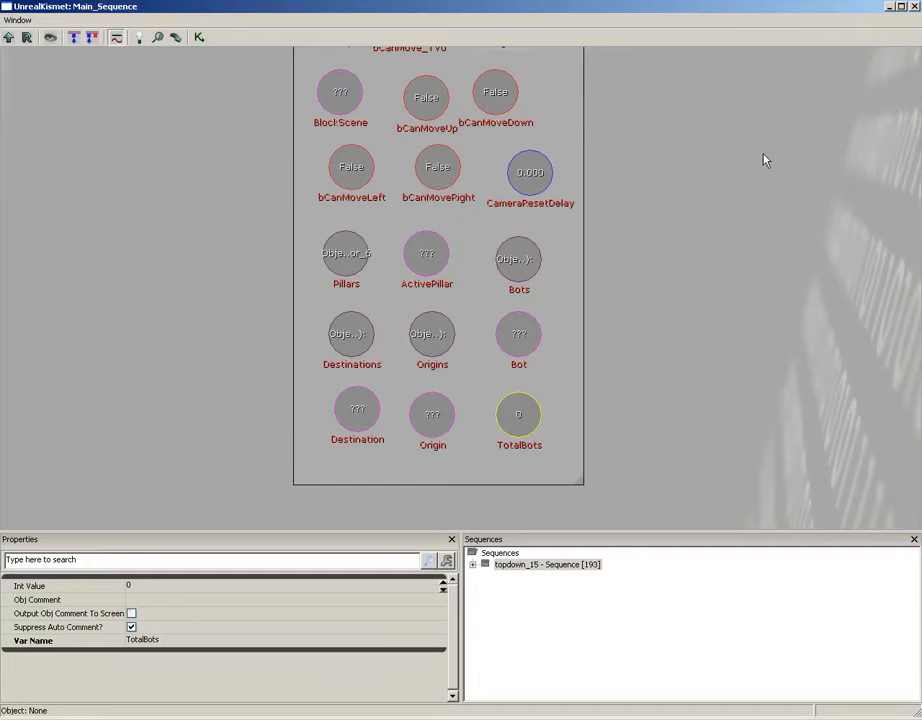
Step: Create an empty sub-sequence named MoveBot in the free area above the existing node groups
scroll(758, 296, "down", 10)
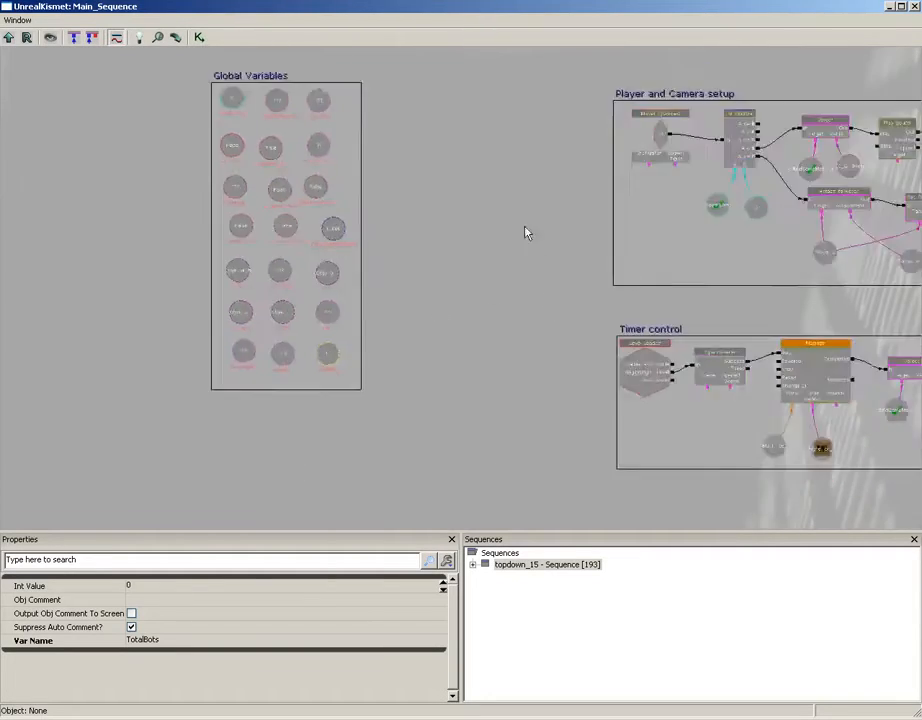
left_click_drag(782, 394, 441, 519)
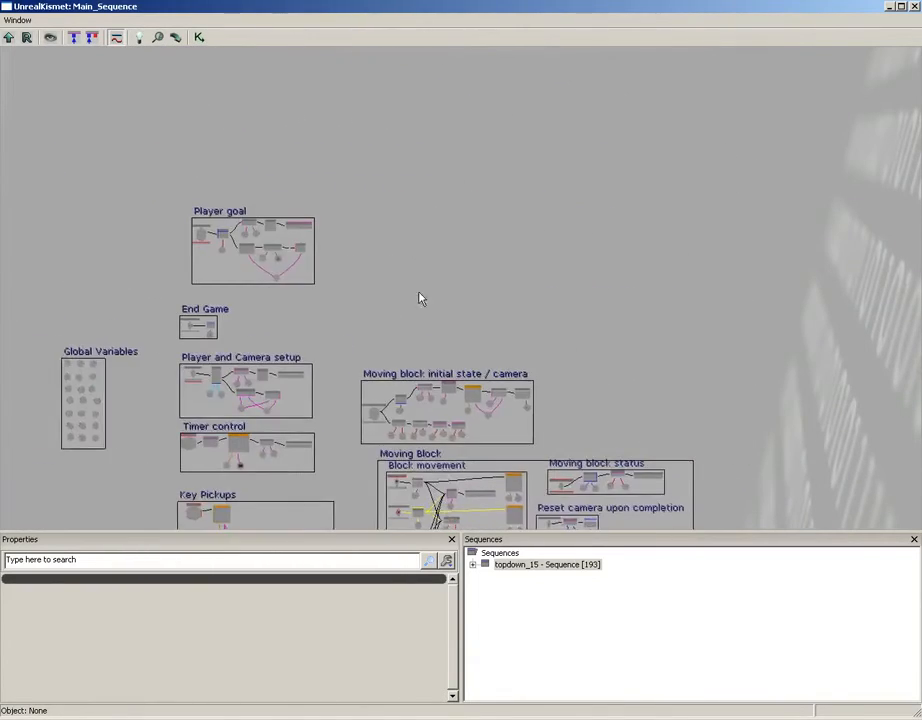
scroll(430, 325, "up", 3)
left_click_drag(423, 246, 454, 381)
scroll(444, 263, "up", 1)
left_click_drag(418, 213, 457, 334)
left_click_drag(437, 186, 435, 293)
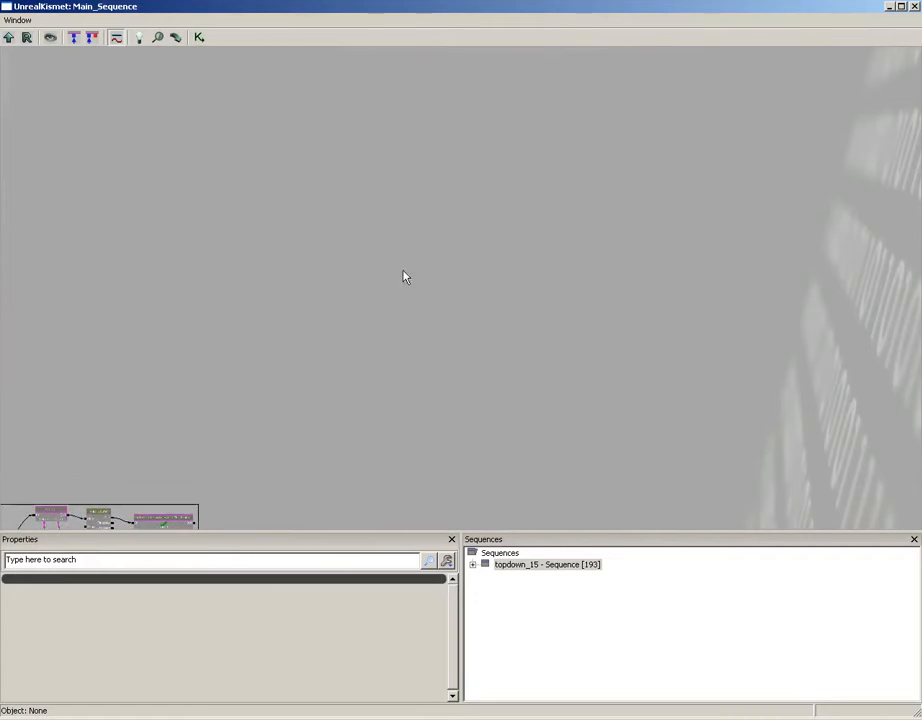
left_click_drag(370, 214, 363, 250)
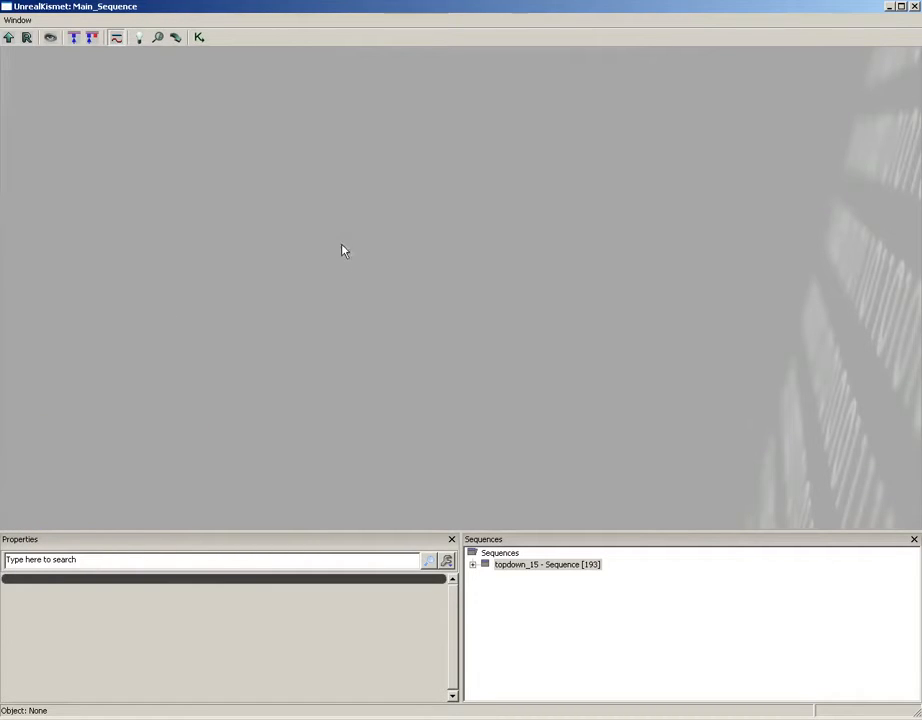
right_click(309, 204)
left_click(377, 292)
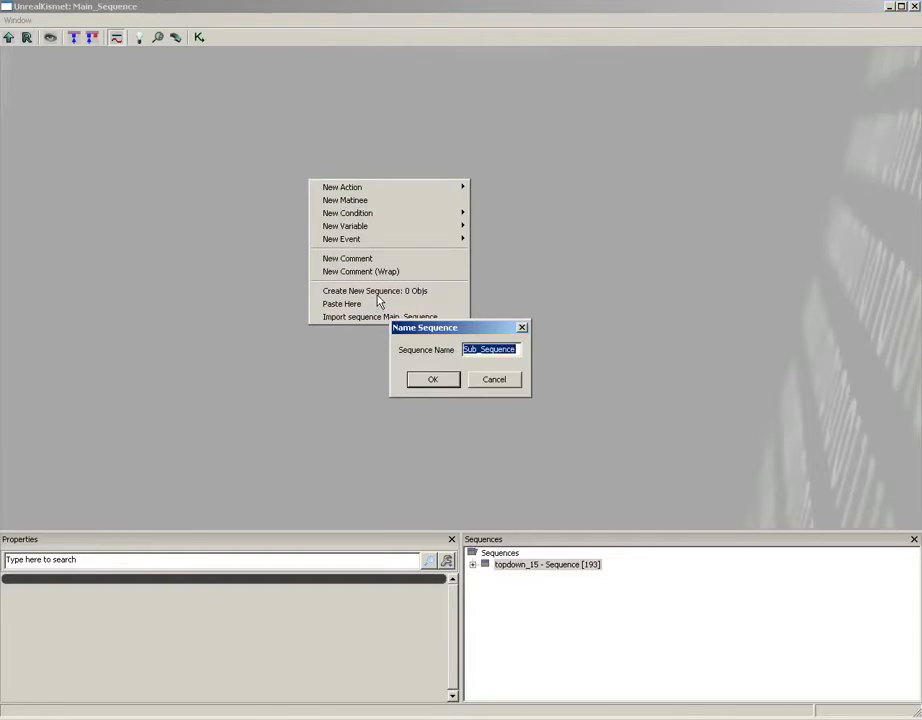
type("MoveBot")
key("Return")
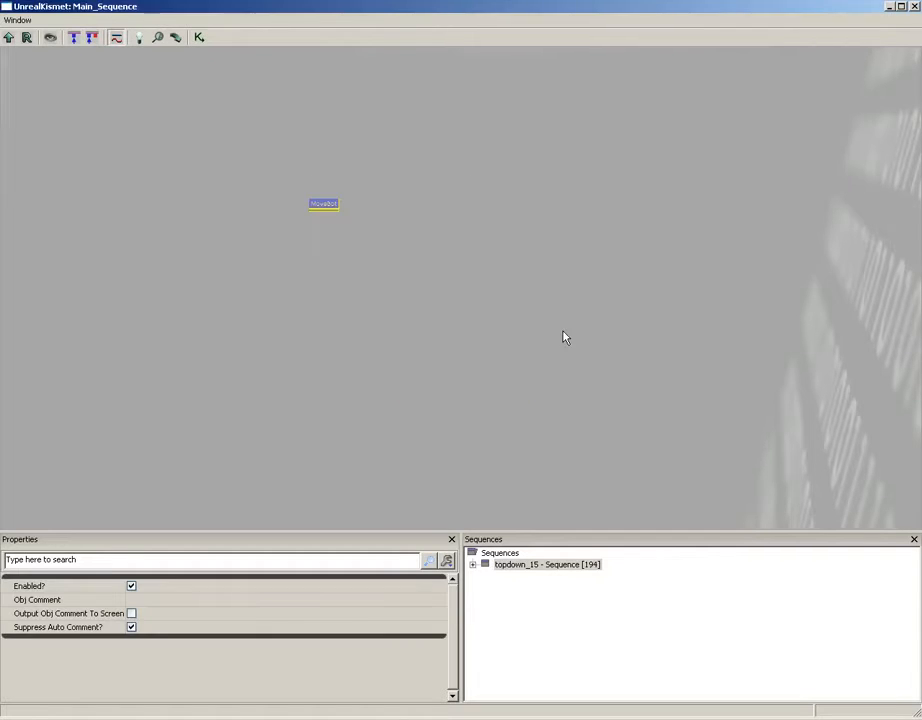
Step: Open the MoveBot sub-sequence and add a Sequence Activated event to it
scroll(289, 114, "up", 2)
left_click_drag(269, 114, 351, 160)
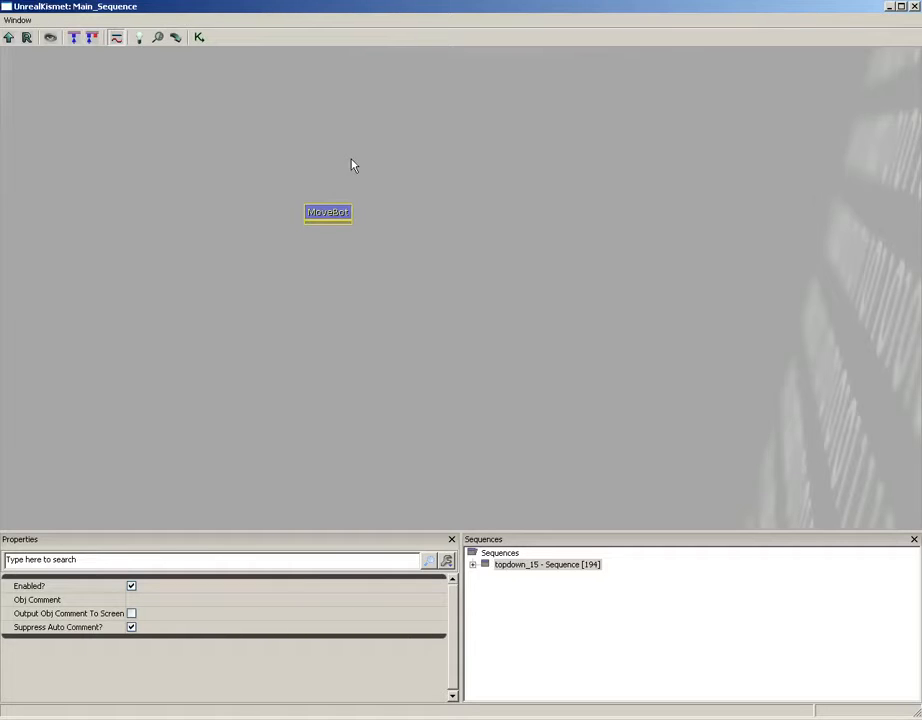
double_click(323, 215)
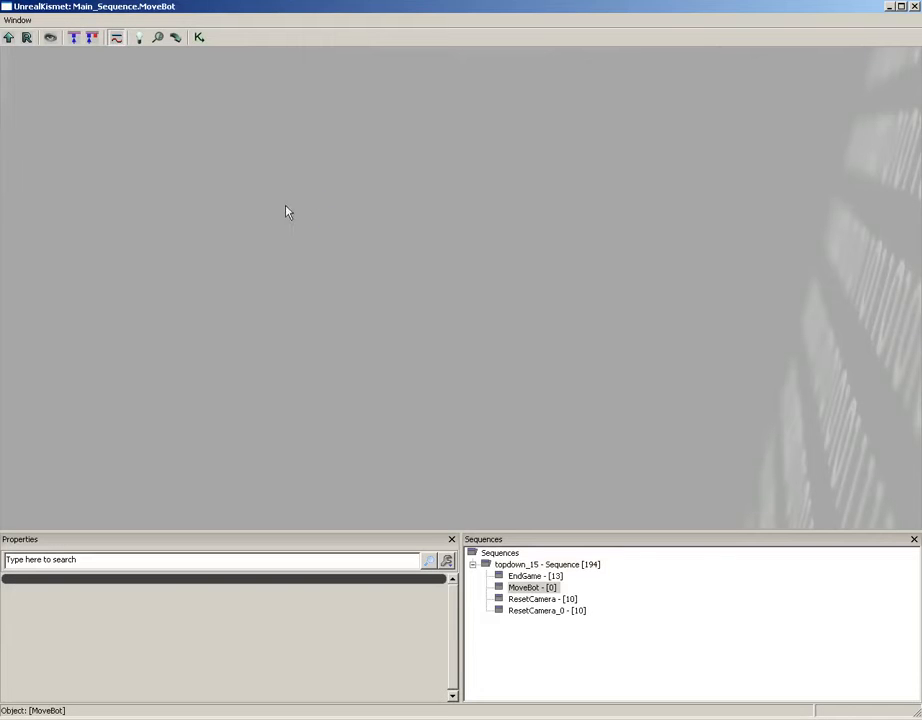
right_click(286, 215)
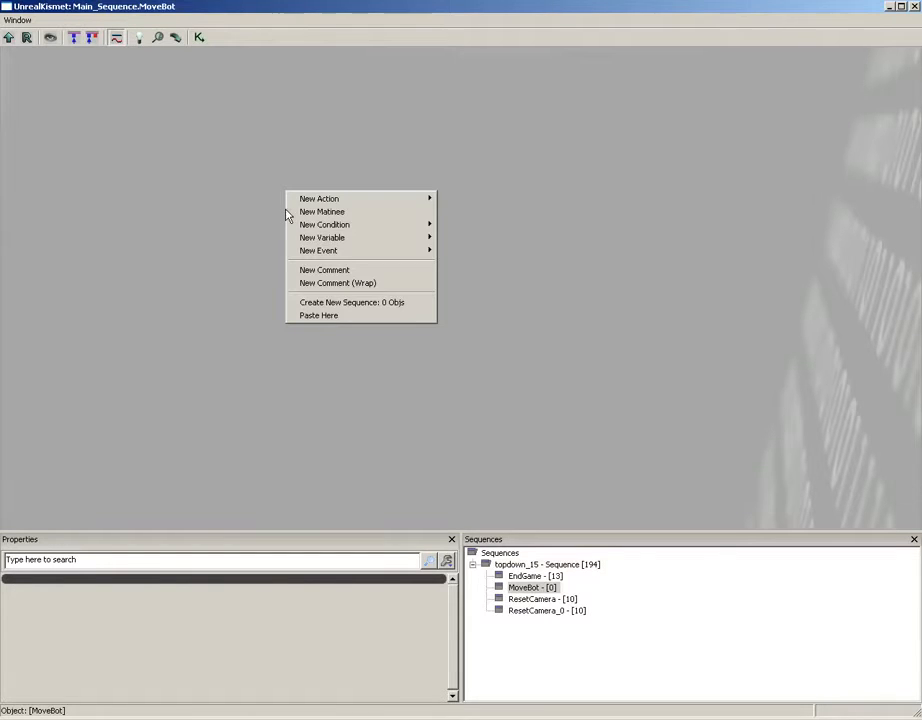
mouse_move(350, 250)
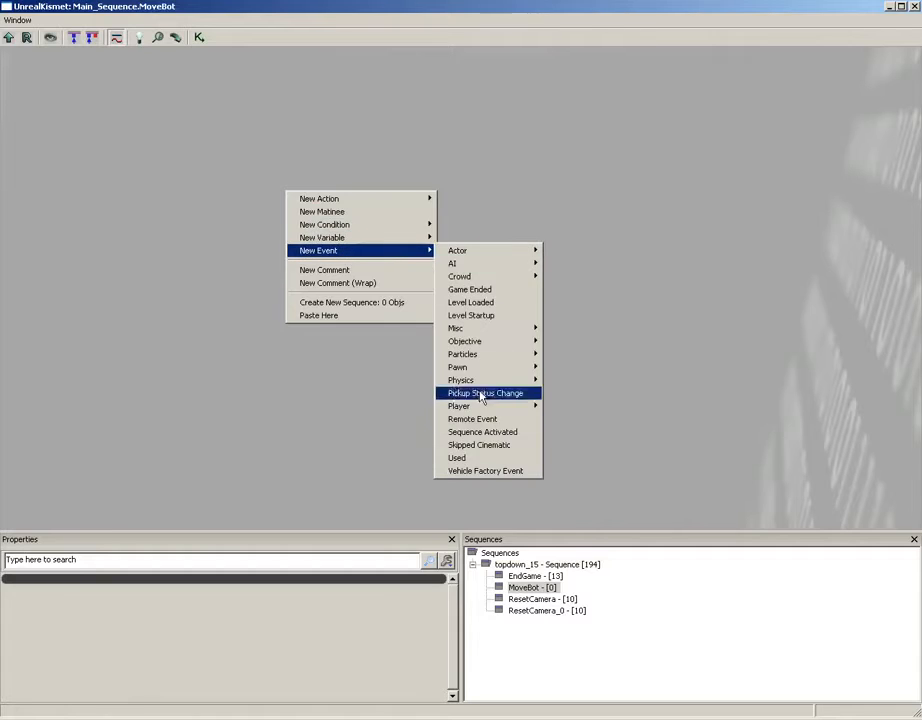
left_click(482, 432)
scroll(440, 278, "up", 2)
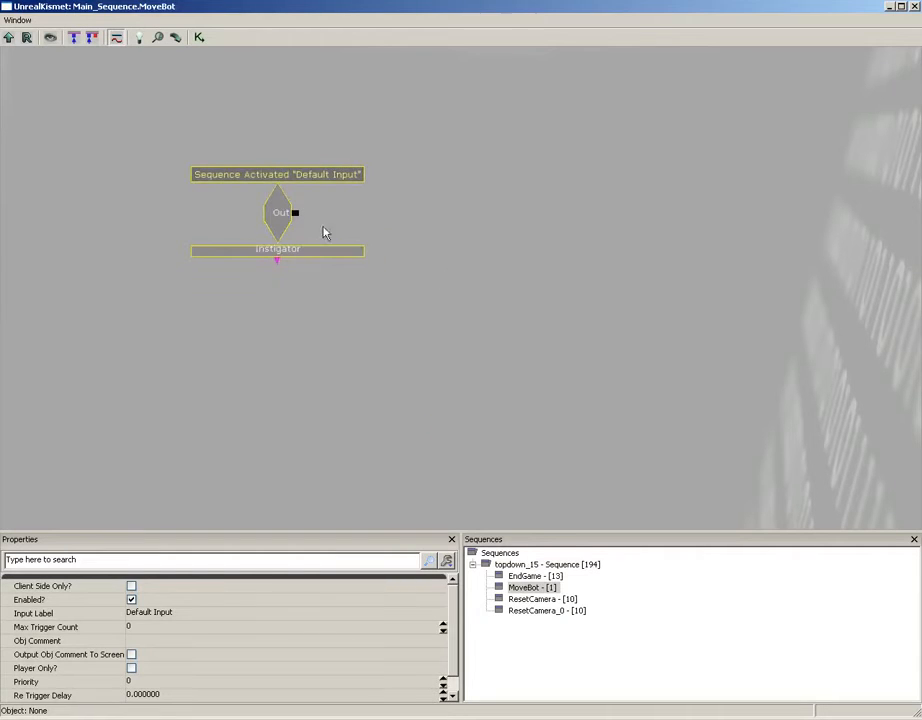
scroll(271, 218, "up", 1)
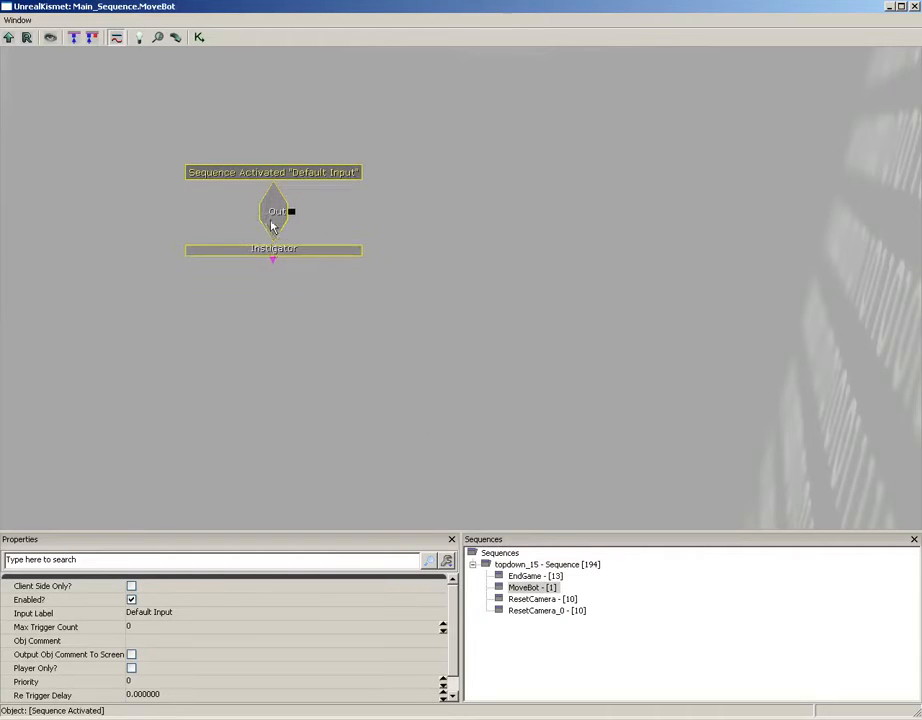
Step: Set the Sequence Activated event's input label to Move
left_click(205, 613)
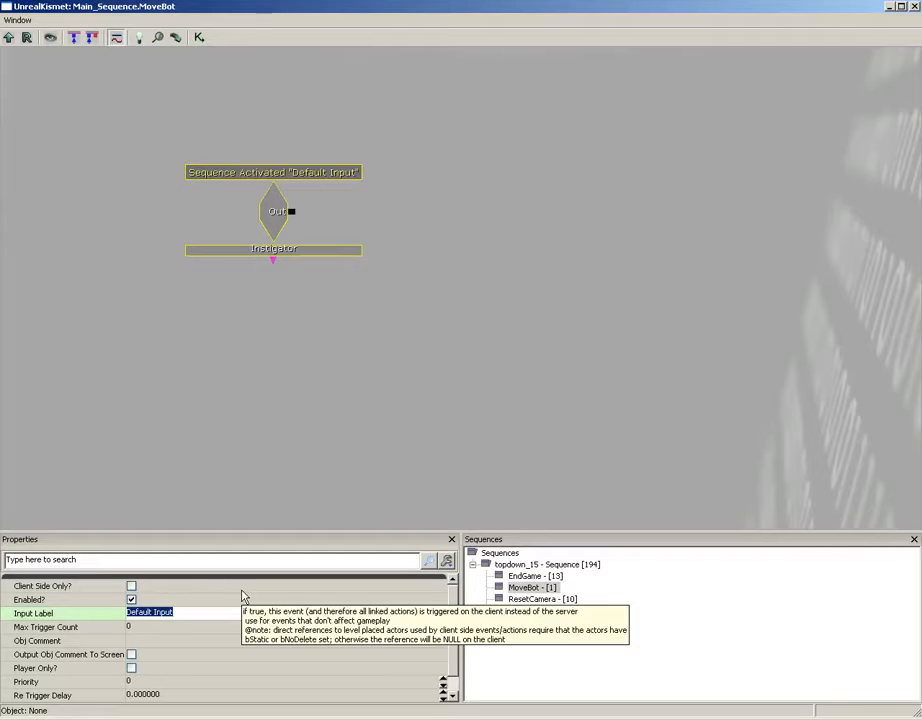
type("Move")
key("Return")
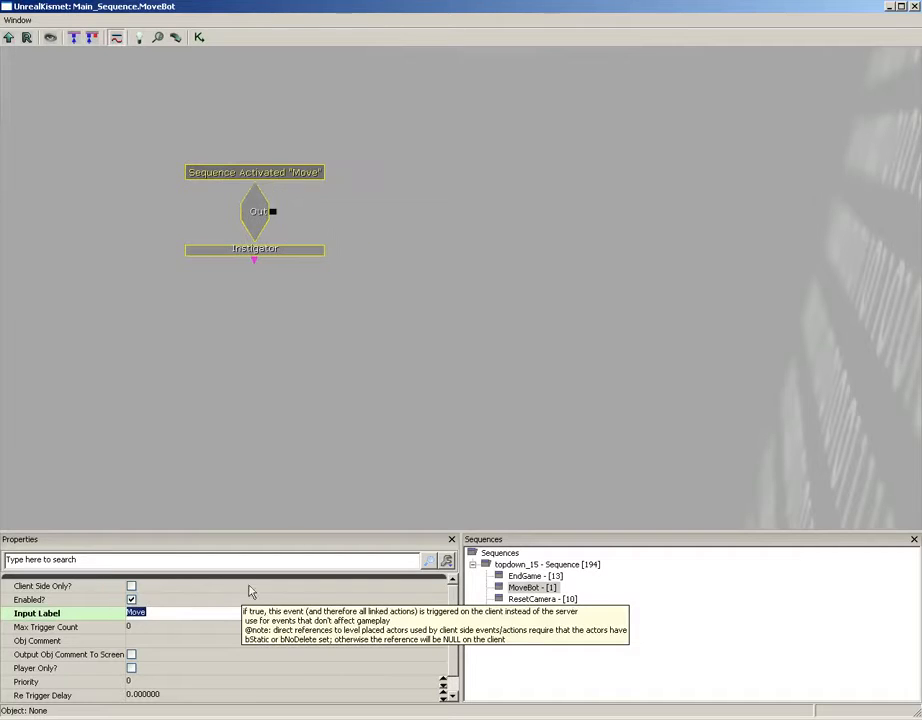
Step: Add a Move To Actor action beside the Move event and connect the event's Out to the action's In
left_click_drag(425, 303, 417, 325)
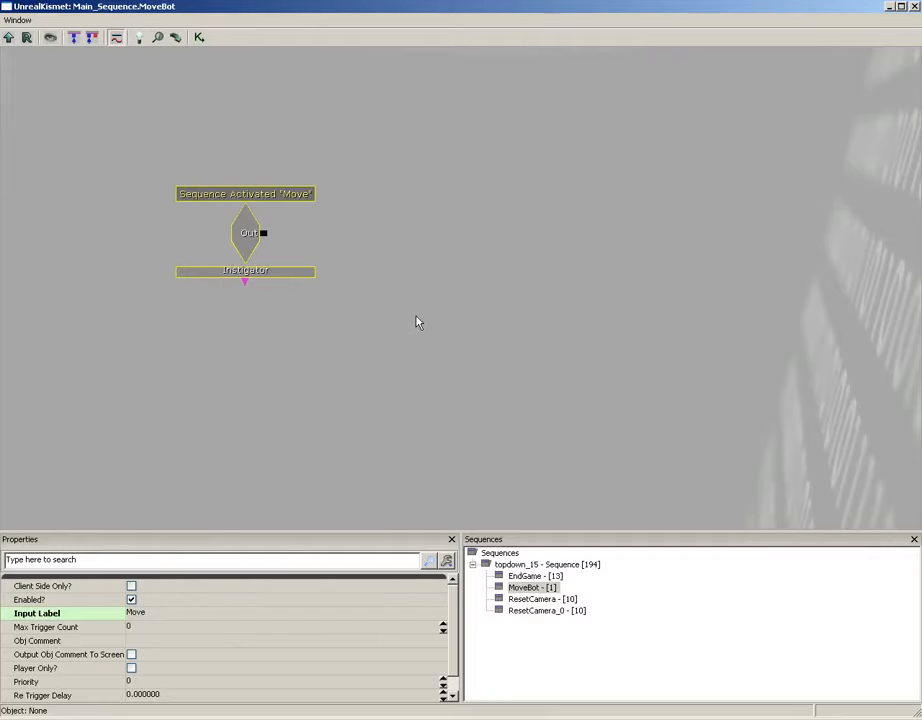
right_click(370, 224)
mouse_move(390, 228)
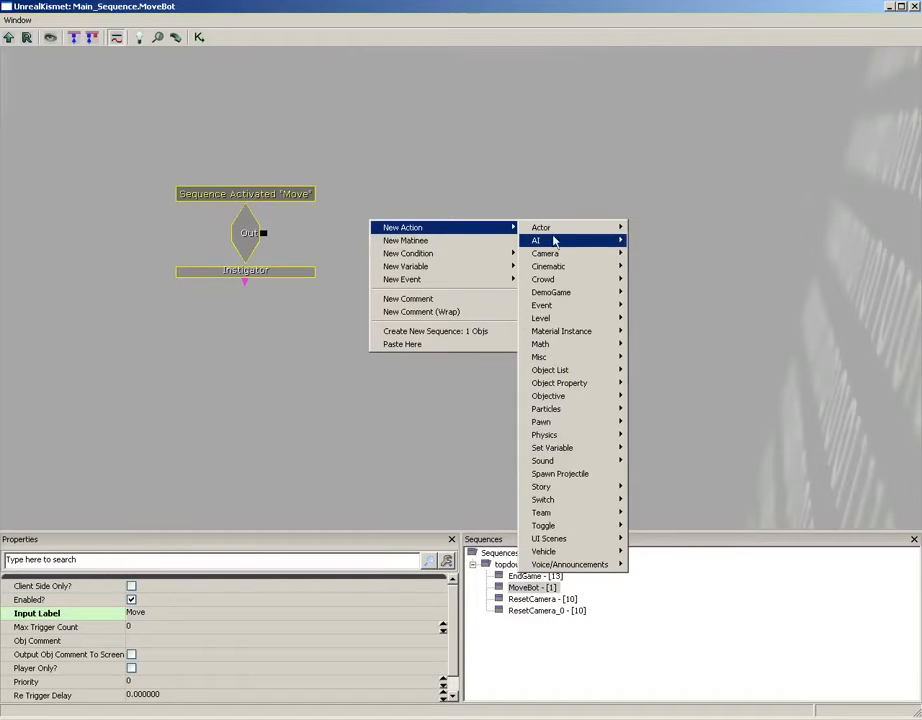
mouse_move(555, 240)
left_click(675, 282)
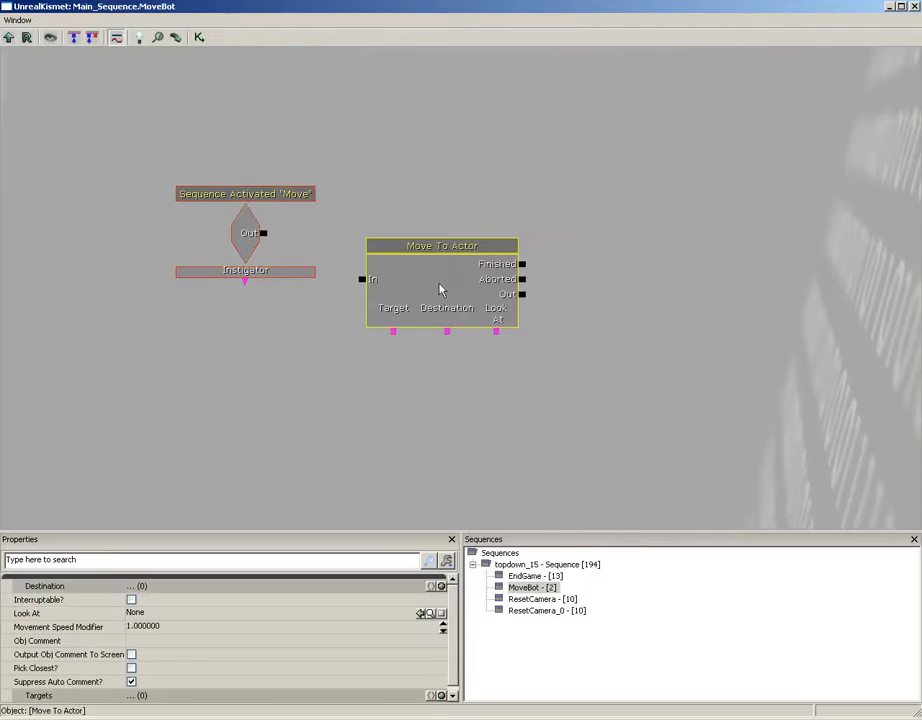
left_click_drag(440, 289, 412, 244, "ctrl")
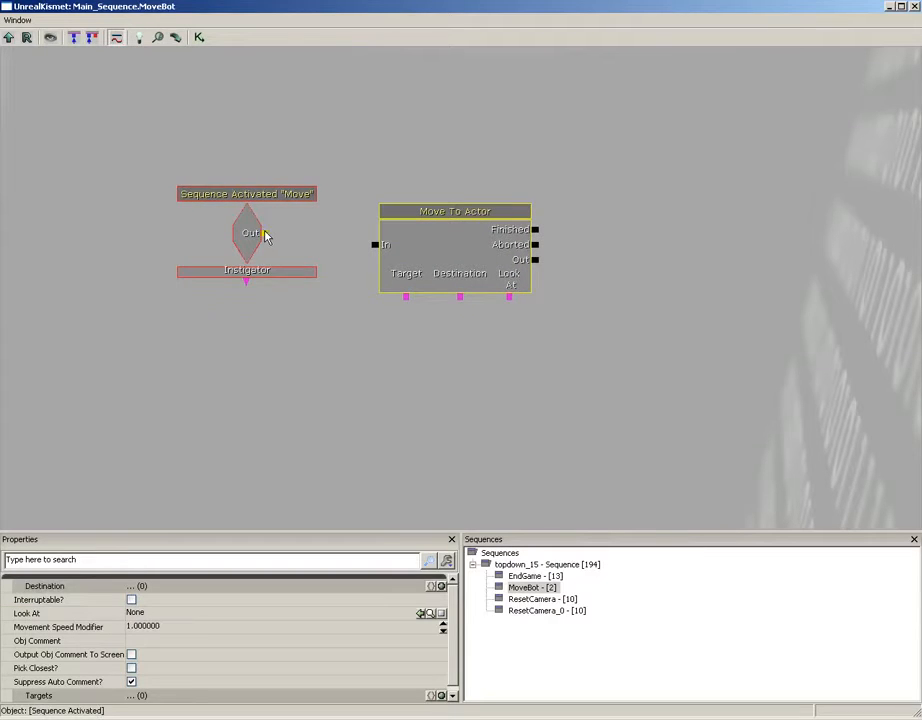
left_click_drag(265, 233, 375, 246)
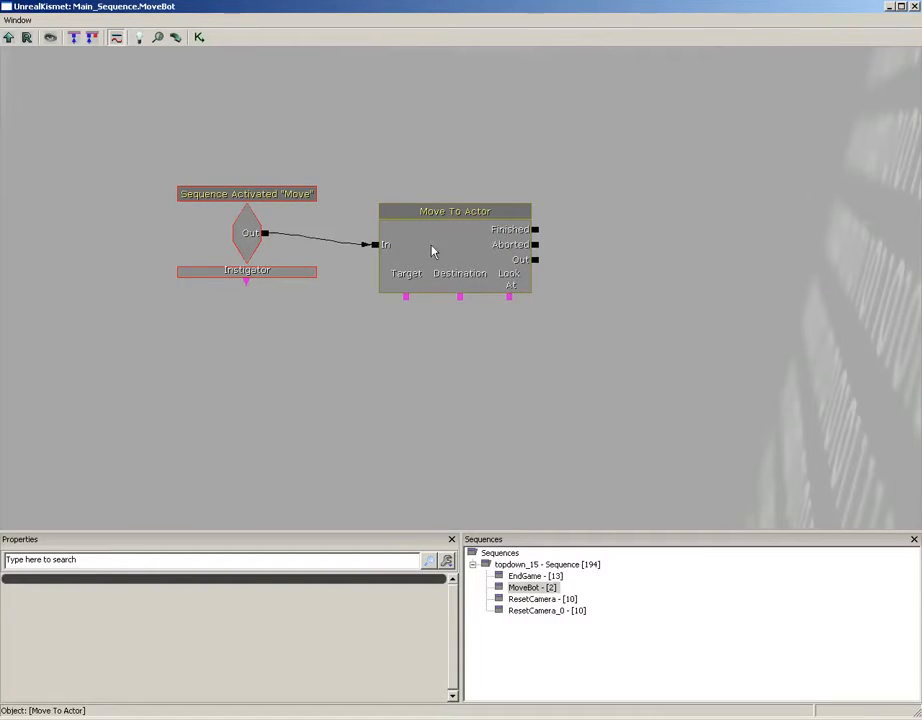
left_click_drag(440, 242, 420, 212)
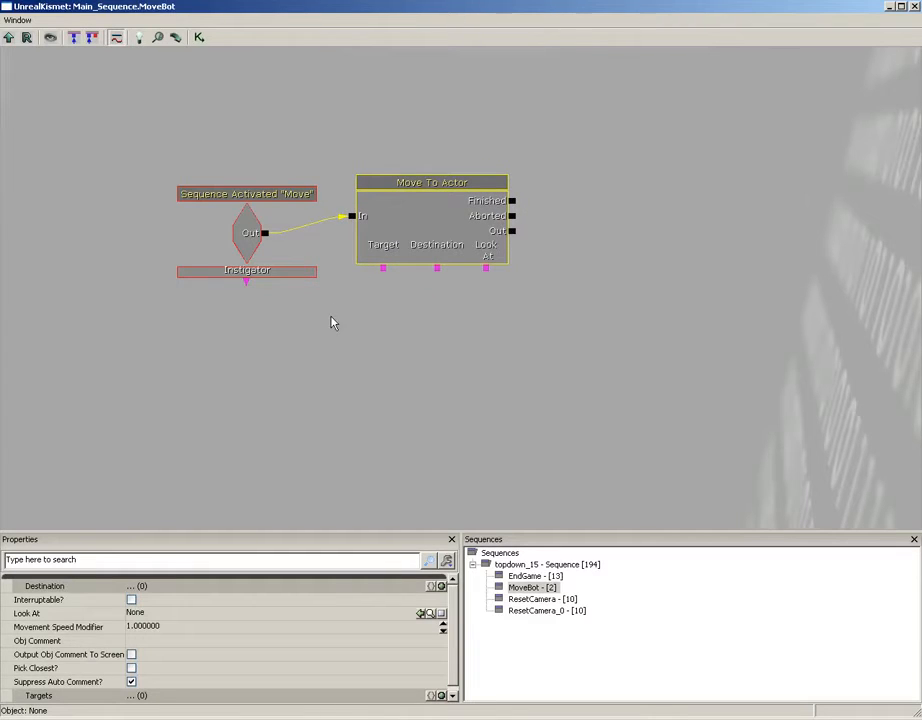
Step: Add an External Variable labelled Bot below Move To Actor and link it to the action's Target
right_click(351, 287)
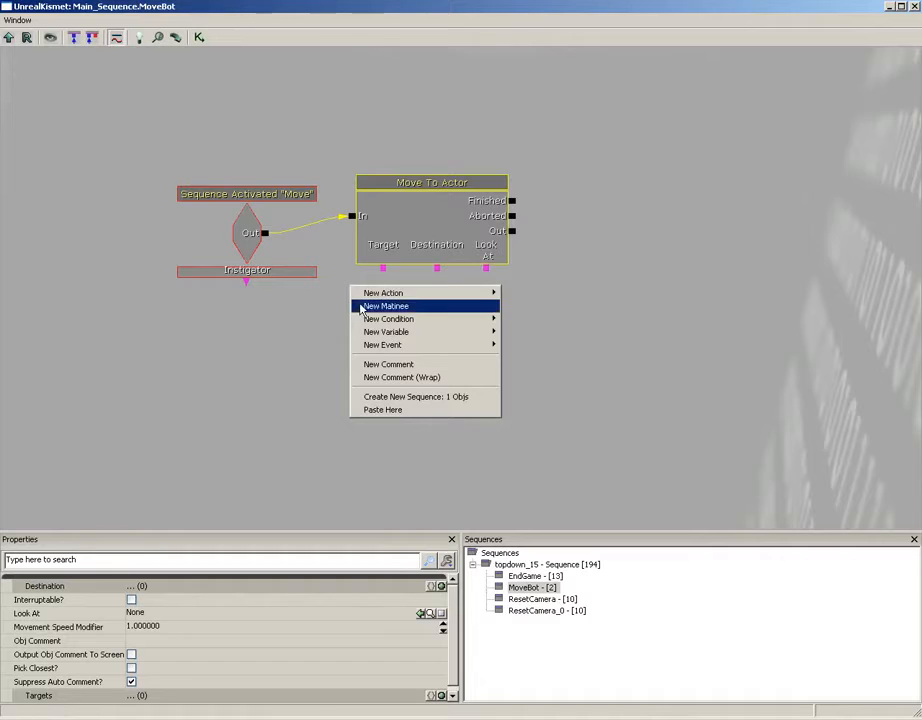
mouse_move(380, 334)
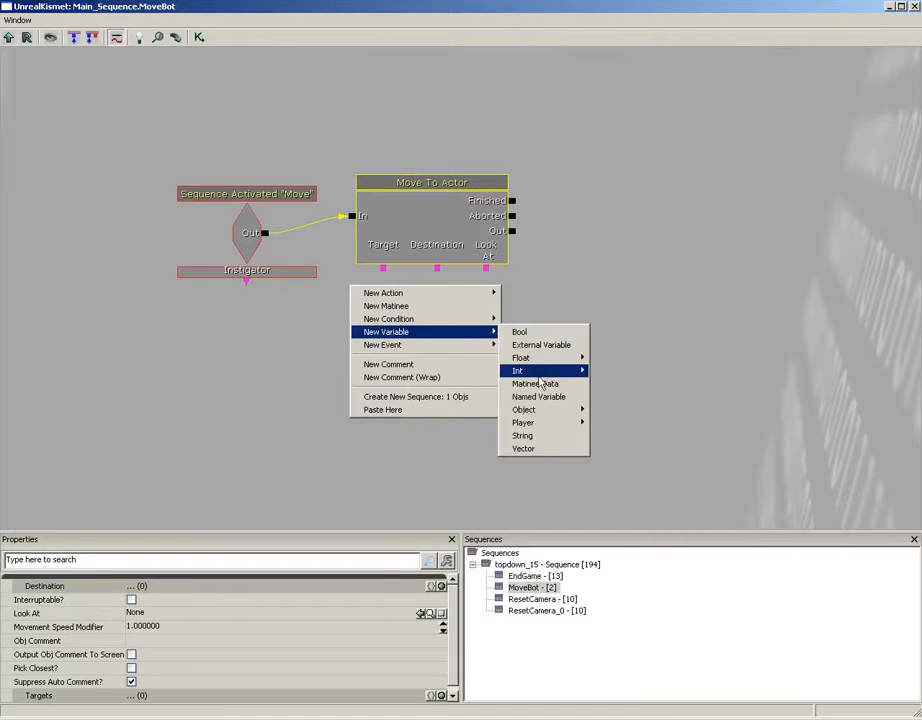
left_click(540, 345)
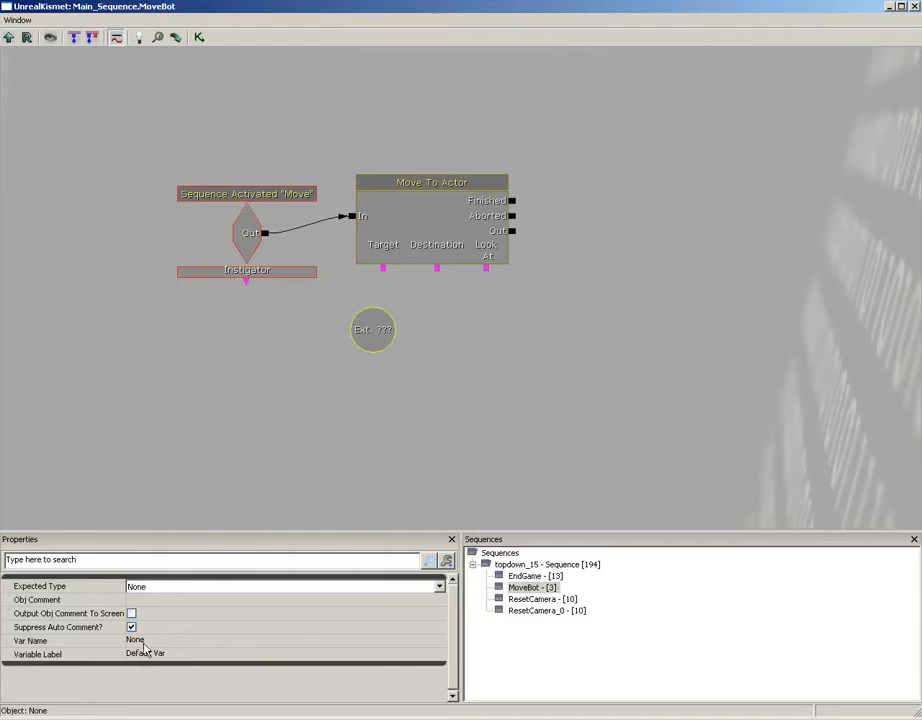
left_click(197, 655)
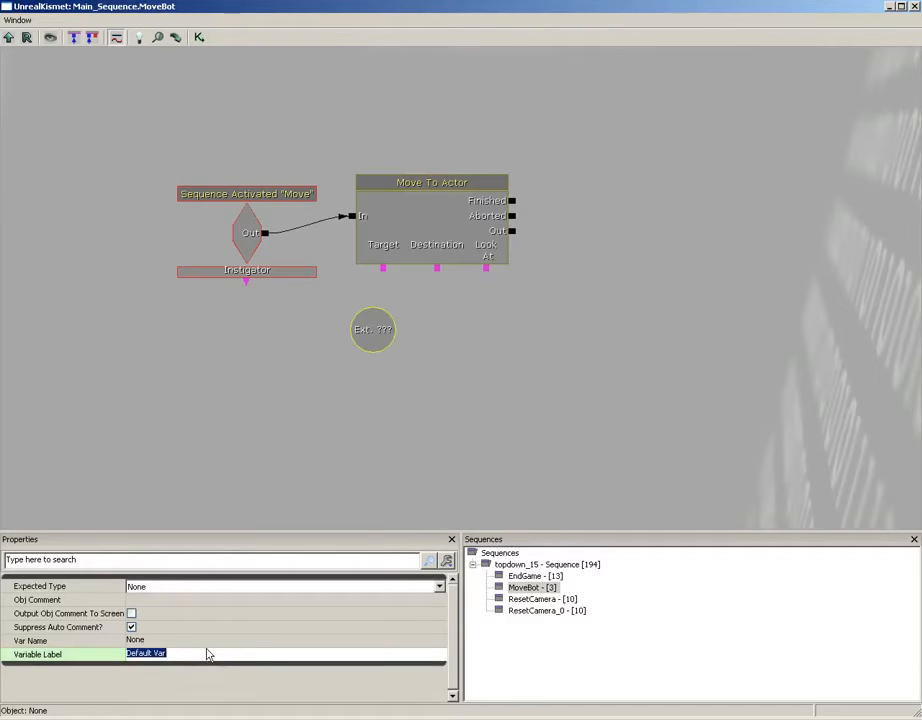
type("Bot")
key("Return")
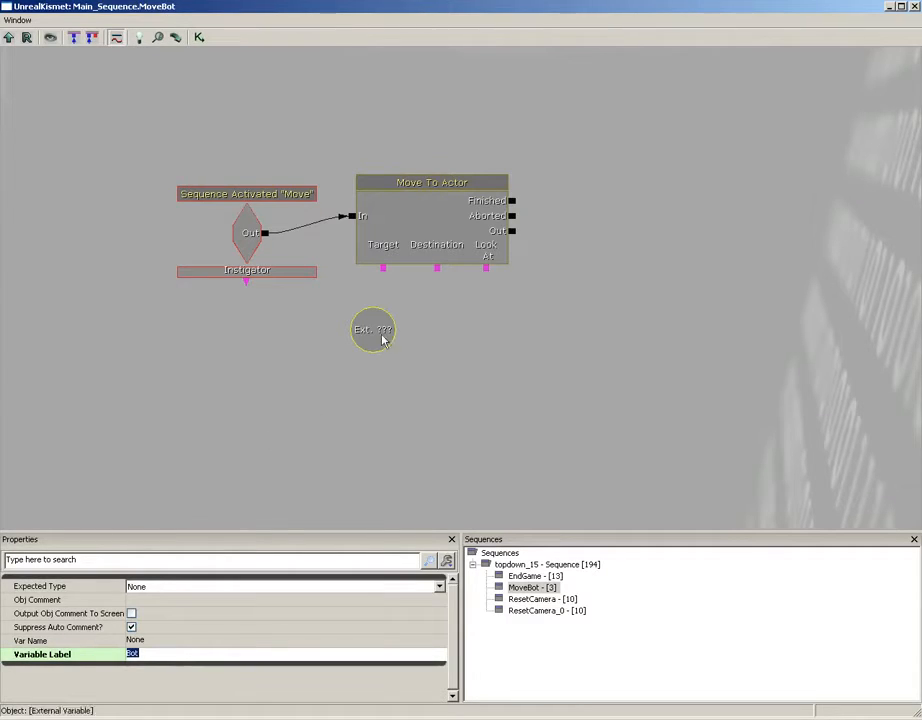
left_click_drag(383, 267, 374, 328)
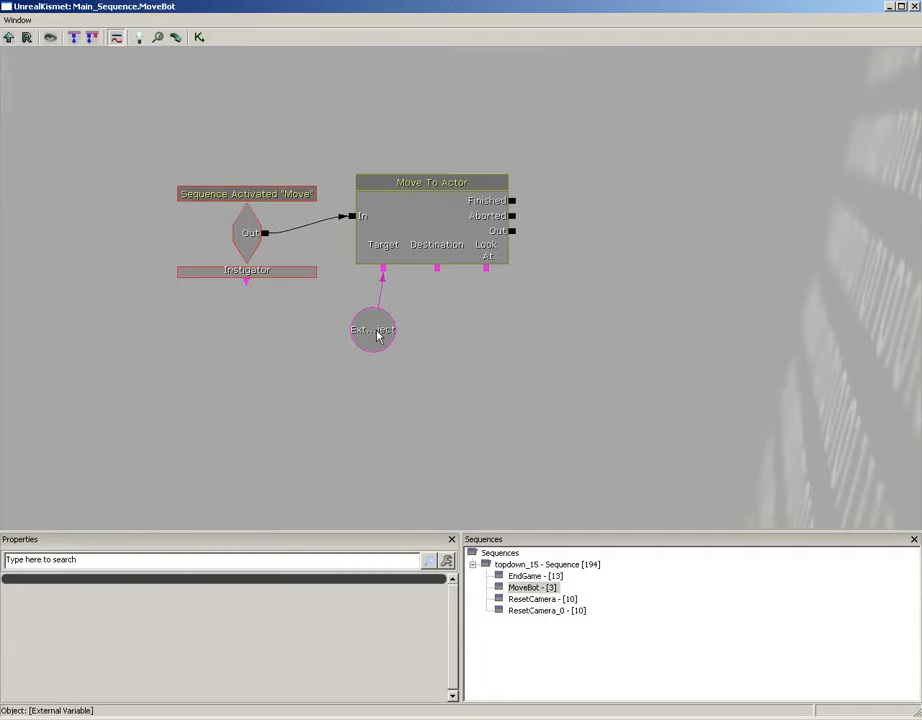
Step: Duplicate the Bot external variable and place the copy beside it, below Move To Actor's Destination connector
left_click(377, 326)
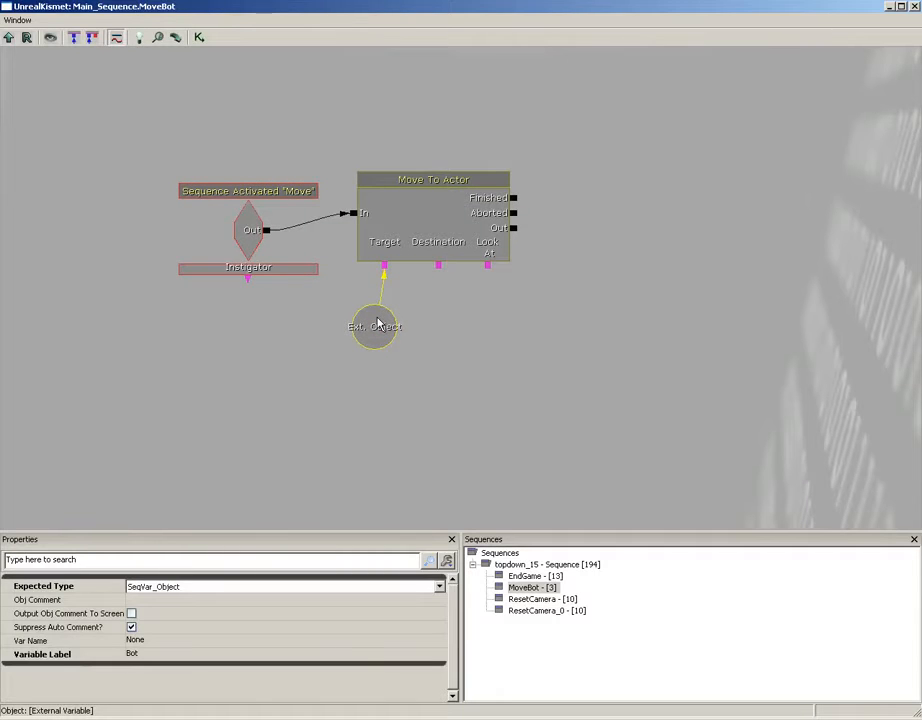
key("ctrl+v")
left_click_drag(473, 309, 455, 334, "ctrl")
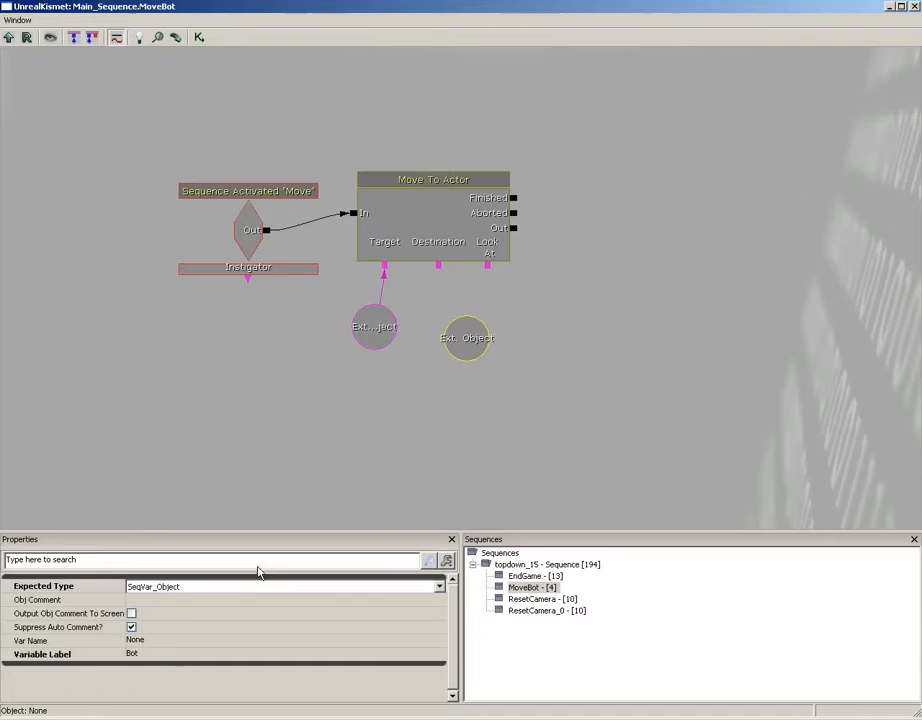
Step: Label the copied external variable Destination and link it to Move To Actor's Destination and Look At connectors
left_click(158, 656)
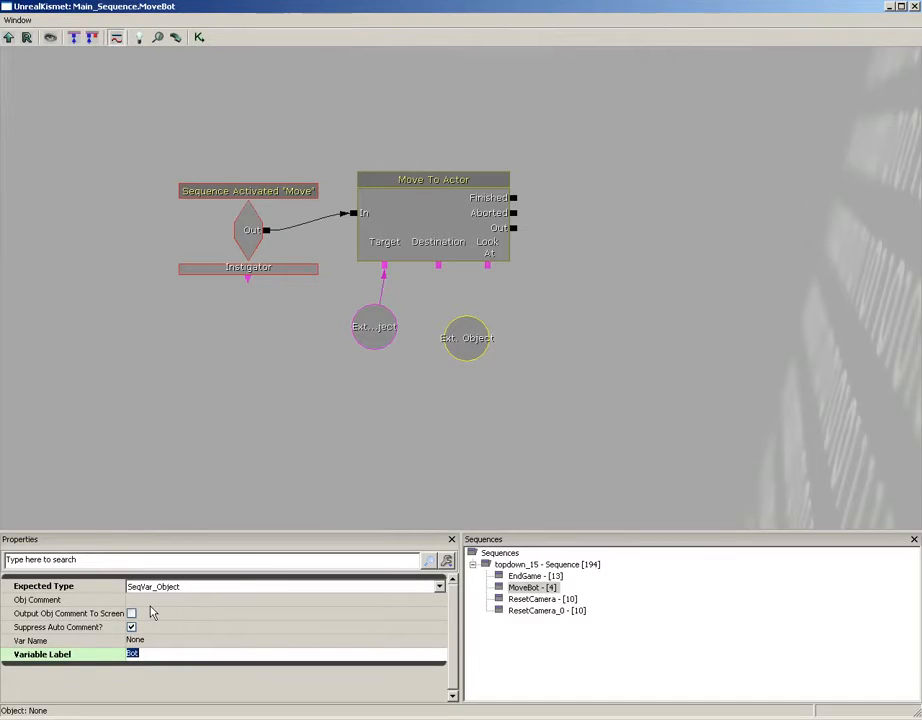
type("Destination")
key("Return")
left_click_drag(438, 265, 466, 342)
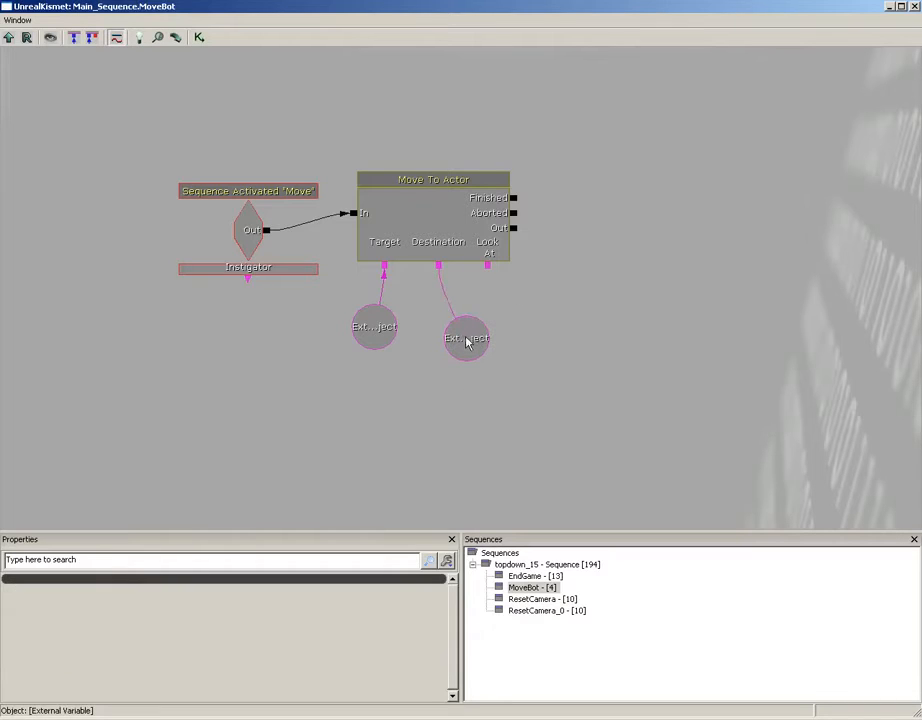
left_click_drag(487, 265, 490, 337)
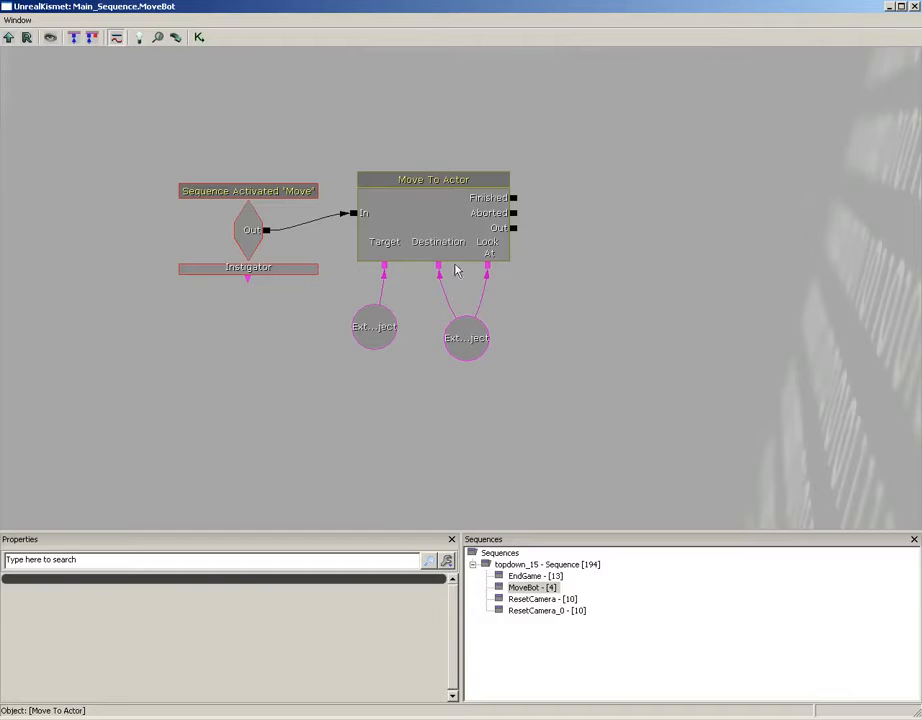
left_click(451, 228)
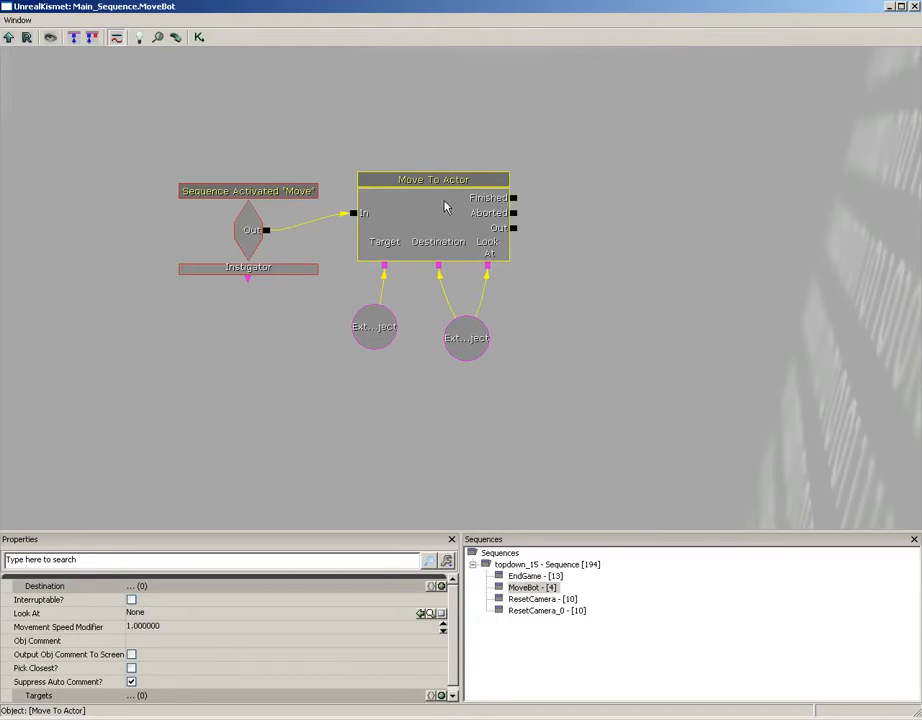
Step: Return to the main topdown_15 sequence and add a Remote Event just before the MoveBot sequence's Move input
left_click(512, 564)
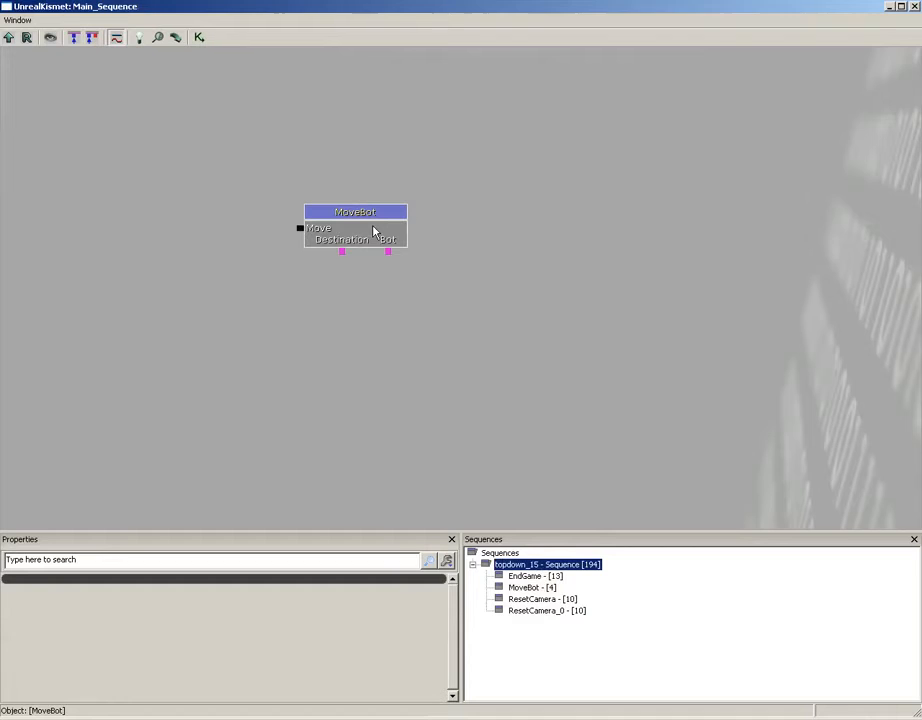
left_click_drag(279, 295, 308, 334)
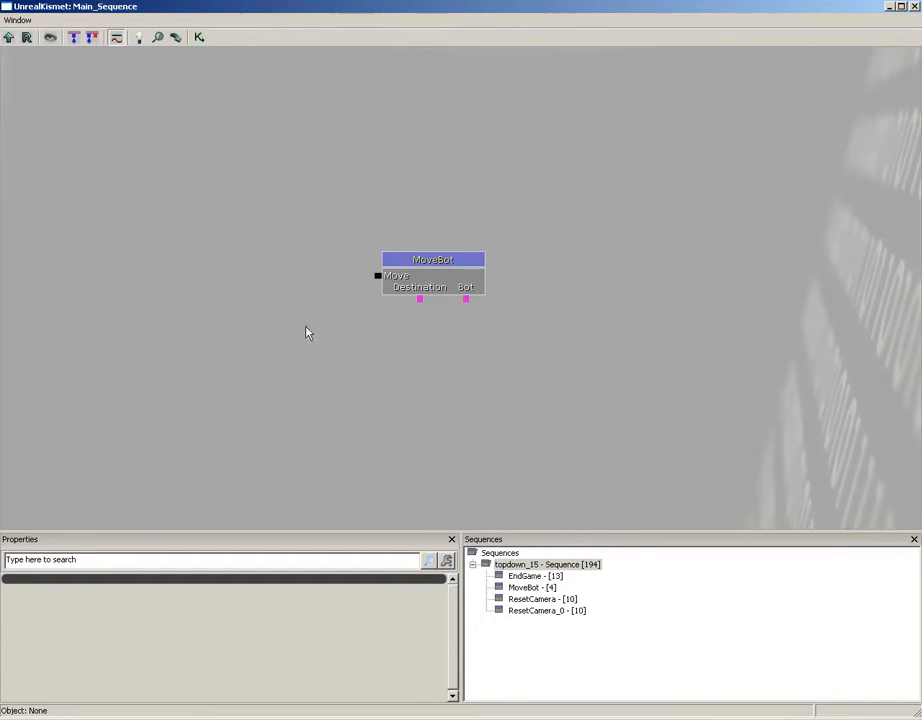
right_click(248, 255)
mouse_move(362, 313)
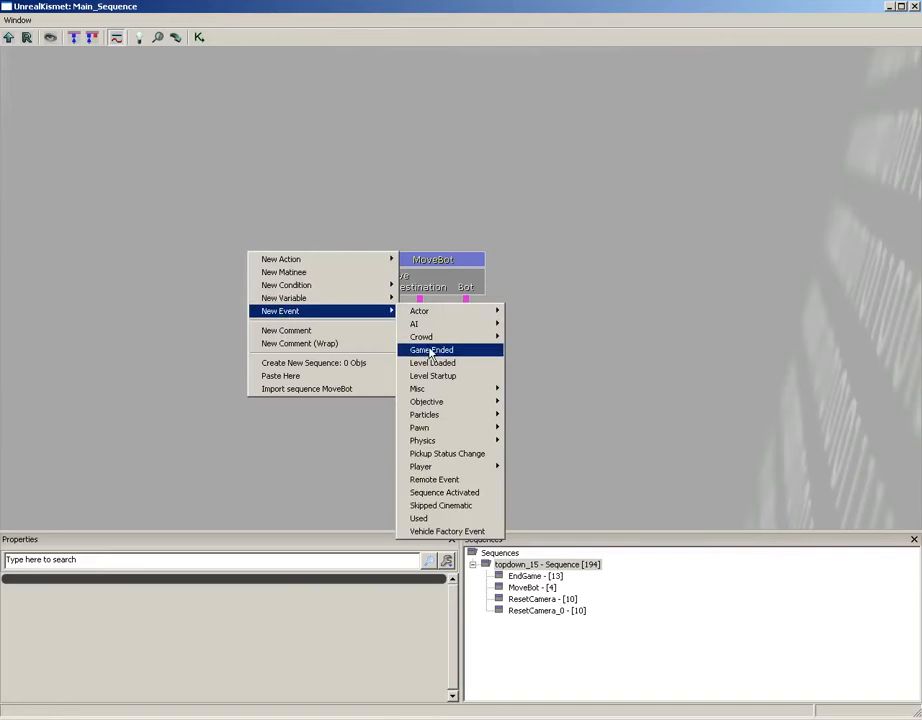
left_click(418, 479)
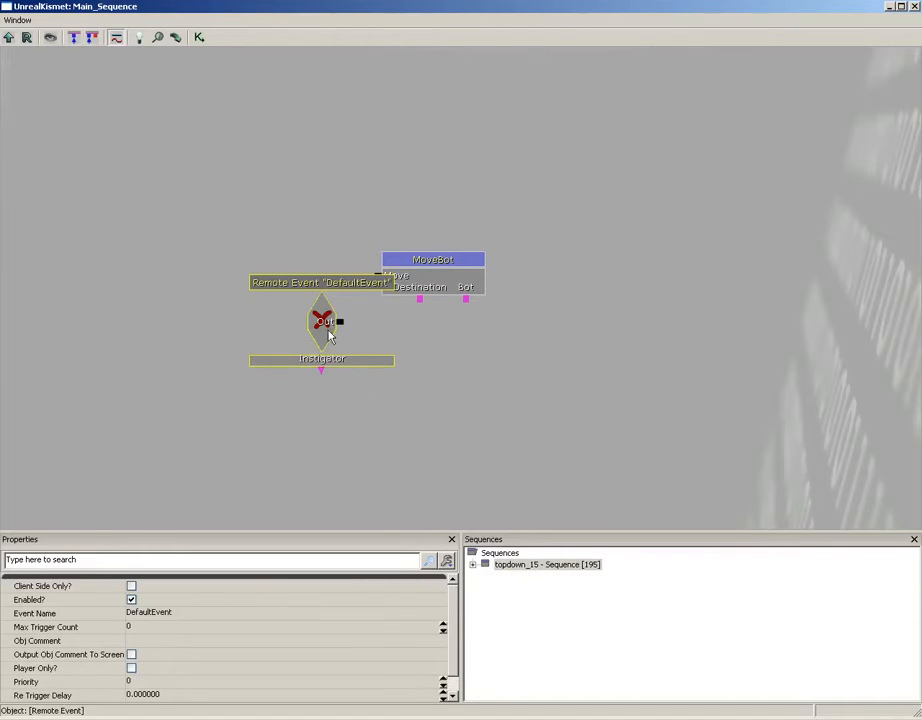
left_click_drag(329, 336, 265, 291)
Step: Name the remote event MoveBot and connect its Out to the MoveBot sequence's Move input
left_click(170, 614)
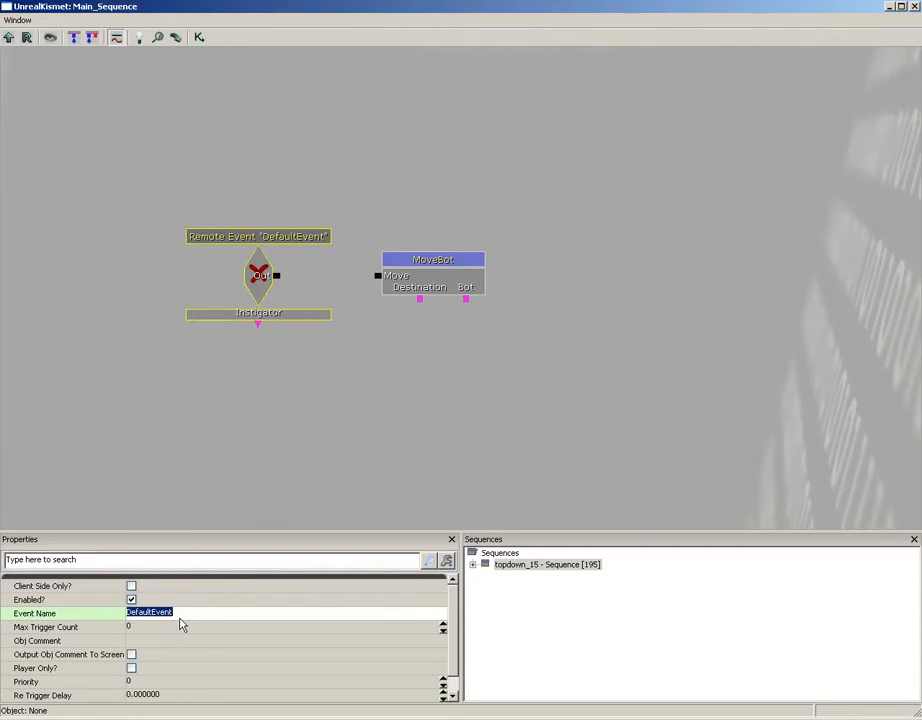
type("MoveBot")
key("Return")
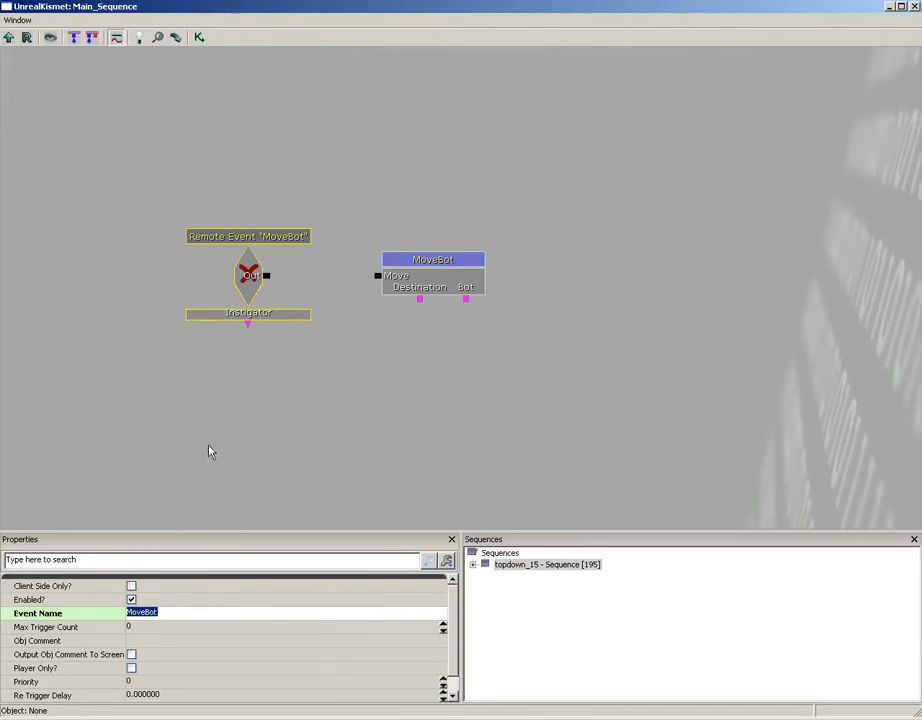
left_click_drag(263, 277, 380, 277)
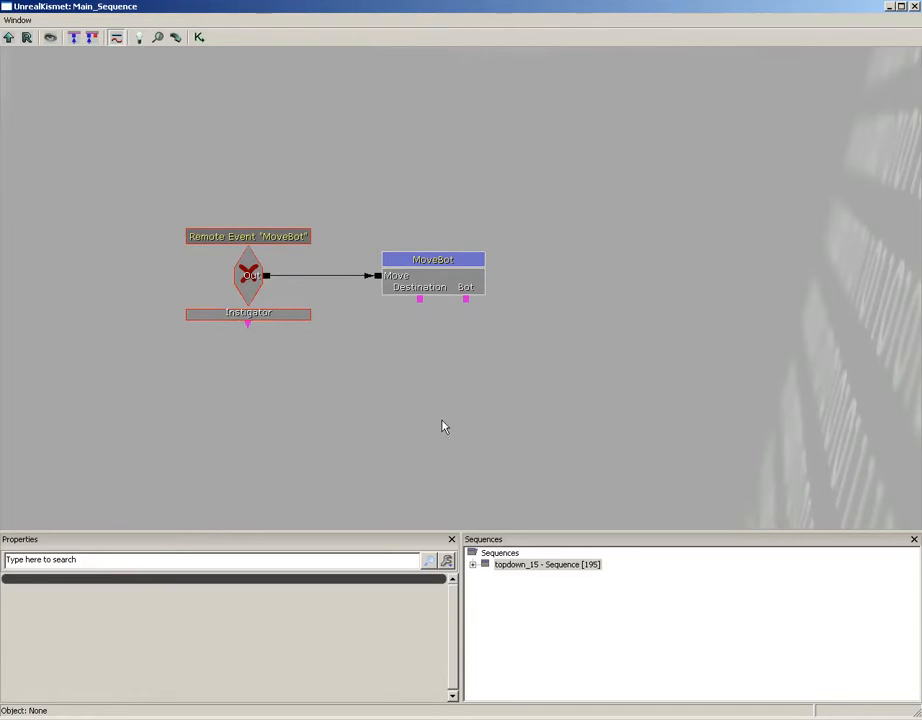
Step: Add a Named Variable that finds Bot below the MoveBot sequence and link it to the sequence's Bot connector
right_click(370, 334)
mouse_move(401, 358)
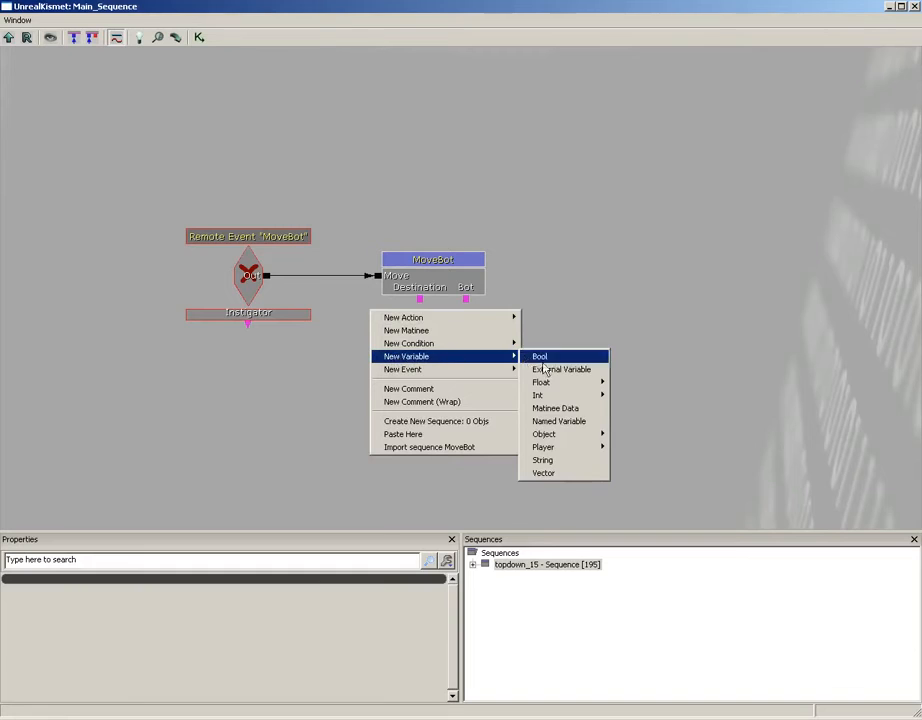
left_click(547, 421)
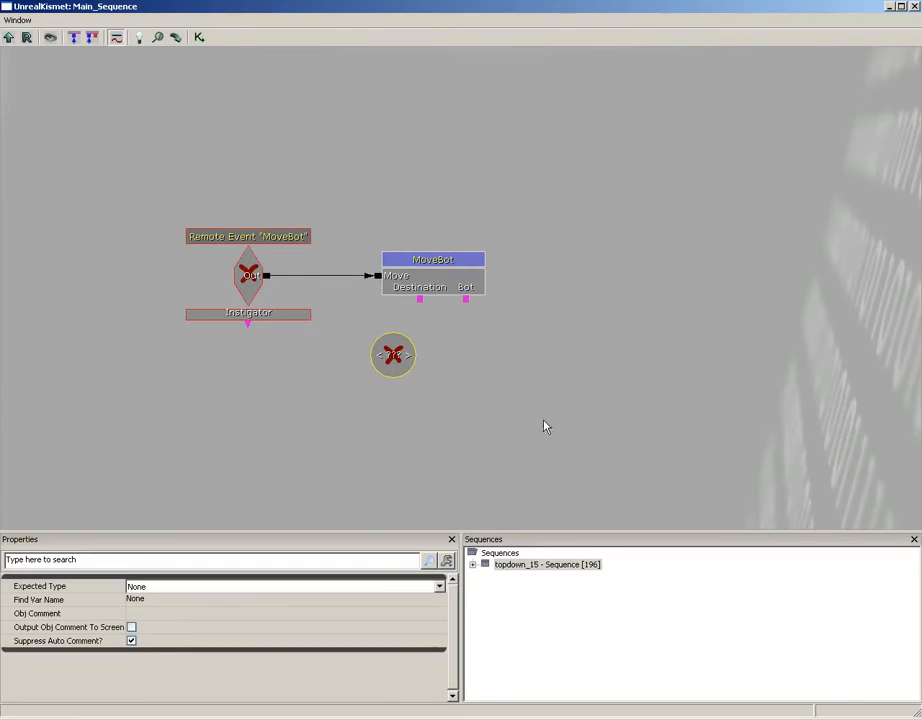
left_click(154, 599)
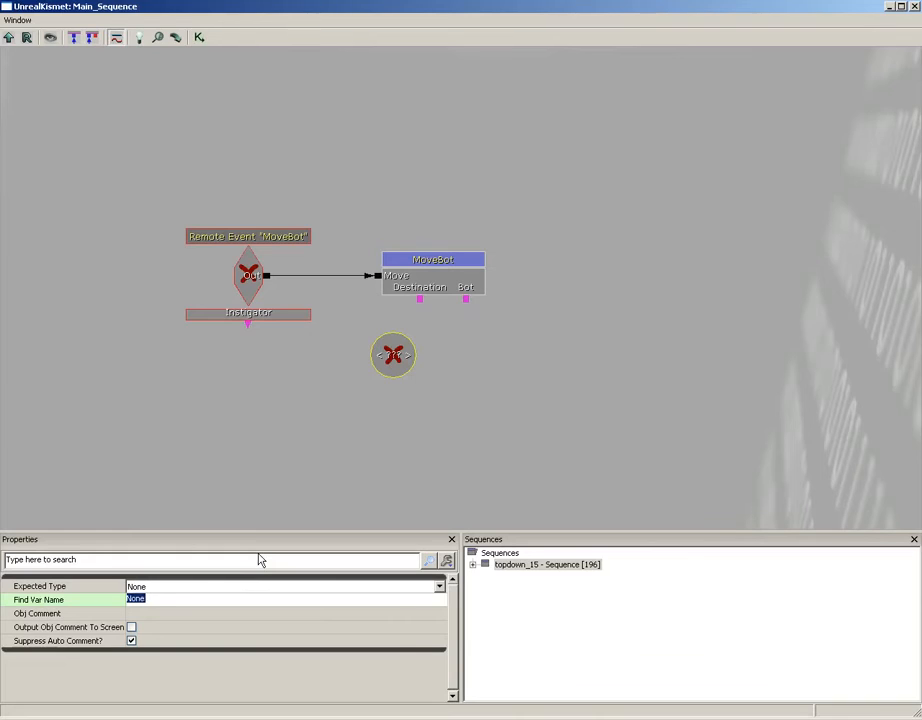
type("Bot")
key("Return")
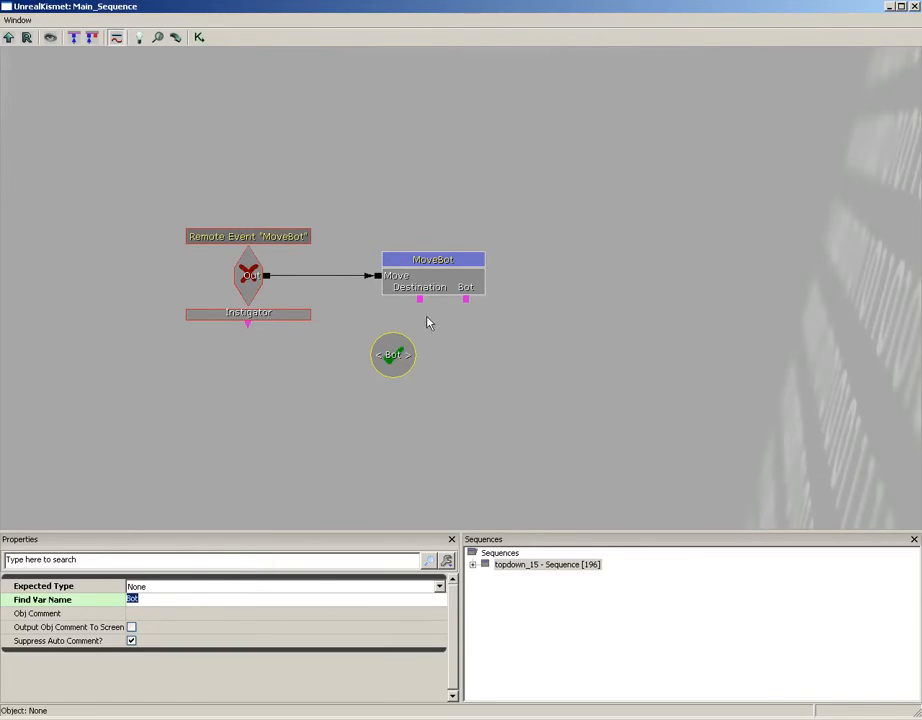
left_click_drag(392, 354, 446, 366, "ctrl")
left_click_drag(445, 312, 469, 365)
Step: Duplicate the Bot named variable and place the copy below the MoveBot sequence, near its Destination connector
left_click(452, 367)
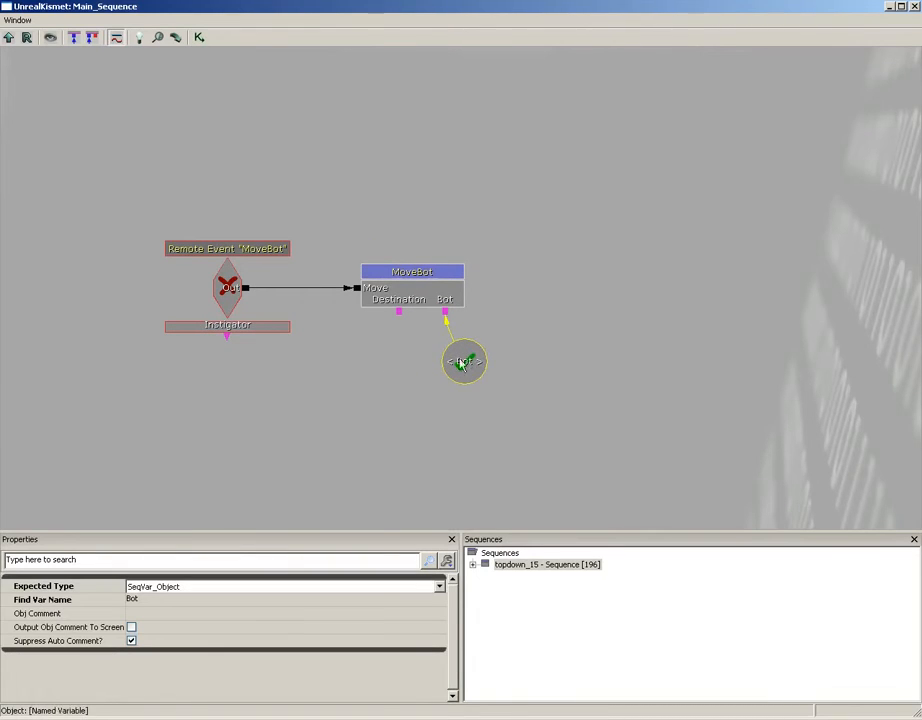
key("ctrl+c")
key("ctrl+v")
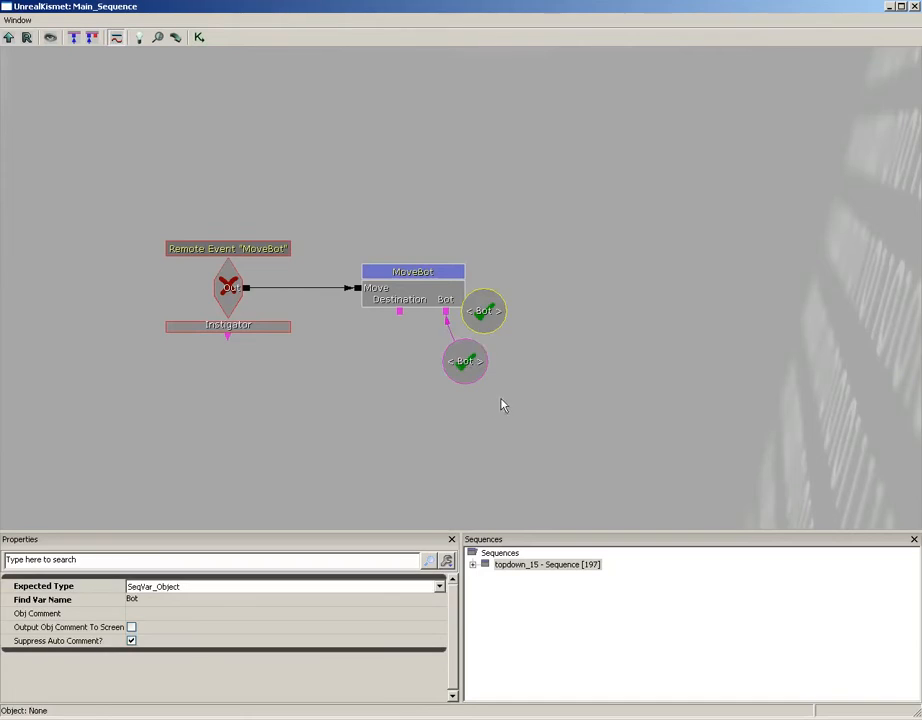
left_click_drag(484, 312, 350, 367, "ctrl")
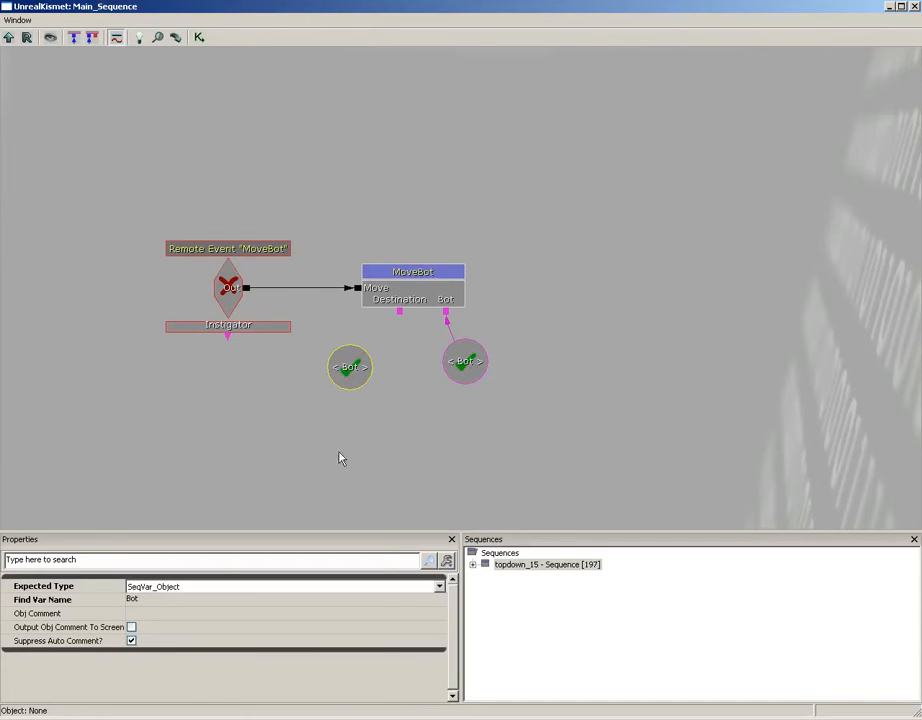
Step: Set the copied variable's Find Var Name to Destination and link it to the MoveBot sequence's Destination connector
left_click(145, 600)
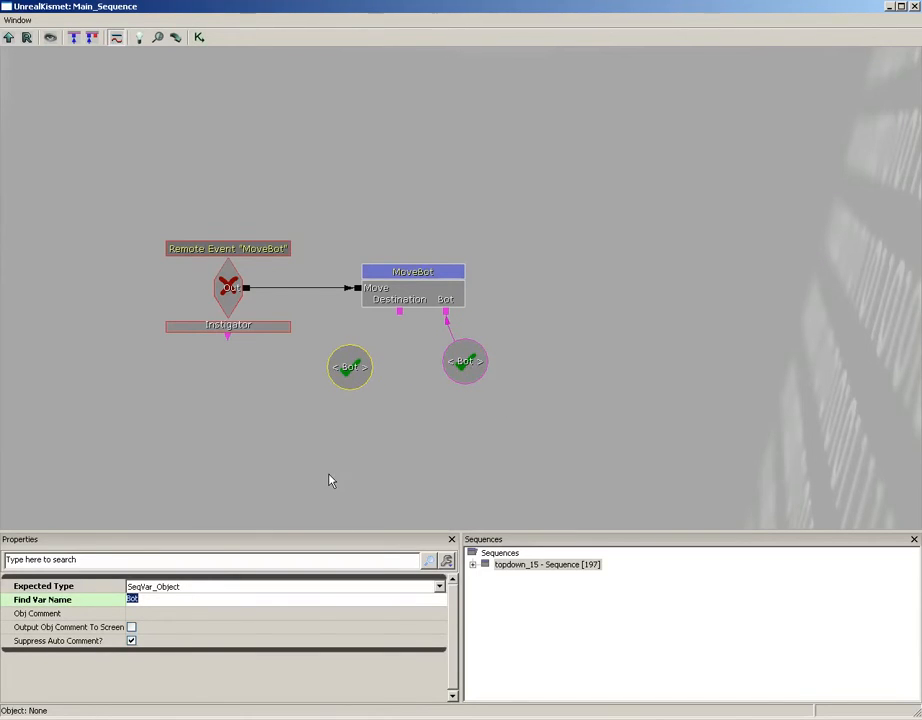
type("Destination")
key("Return")
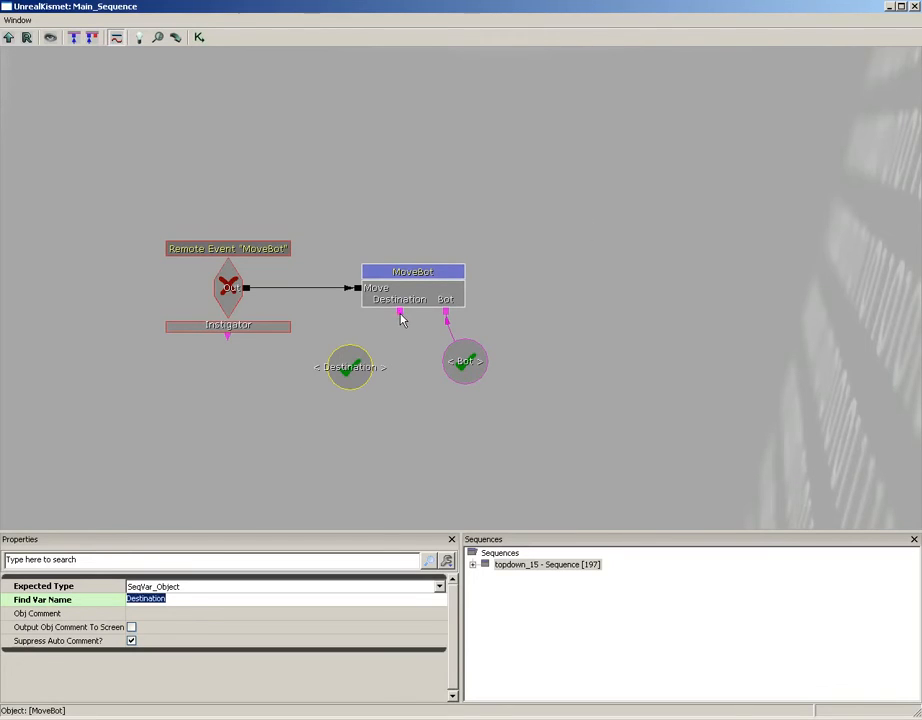
left_click_drag(398, 318, 402, 348)
left_click(384, 354)
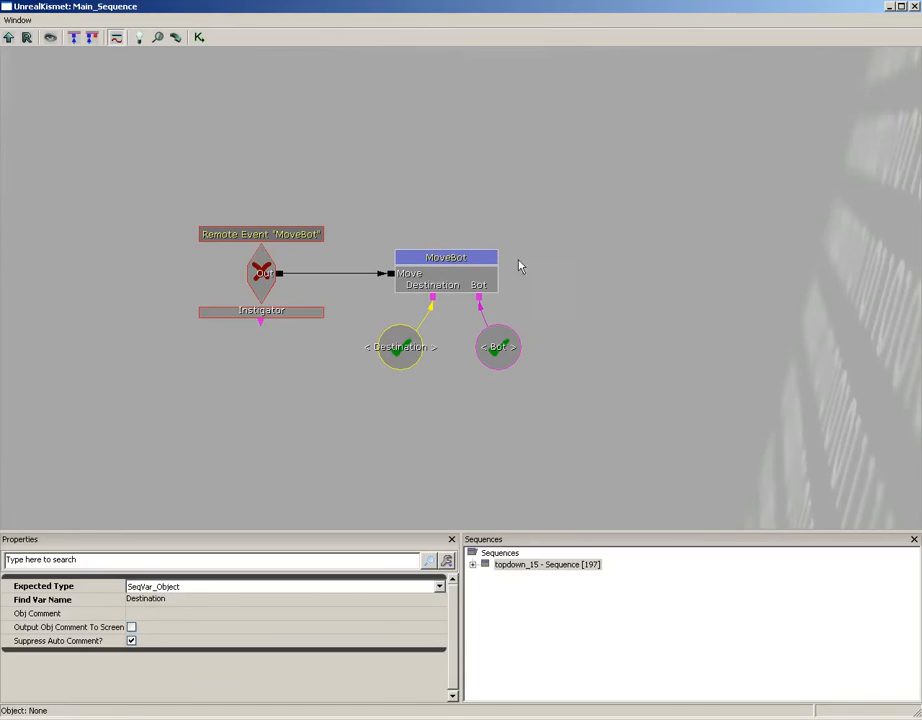
Step: Wrap the remote event, the MoveBot sequence and both named variables in a comment box titled "Bot movement"
left_click(263, 270)
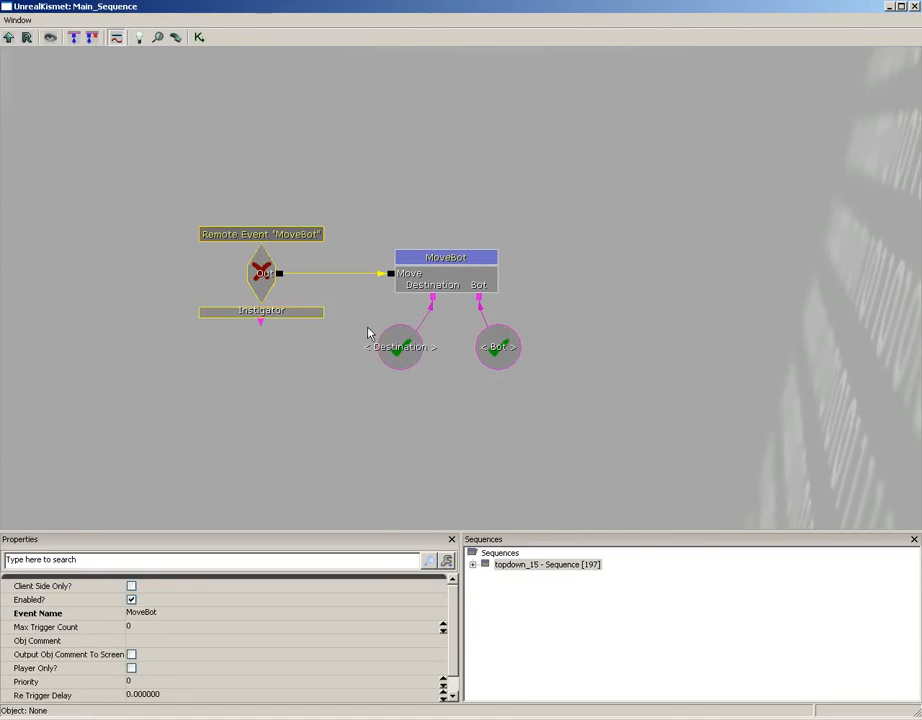
left_click_drag(426, 434, 405, 391)
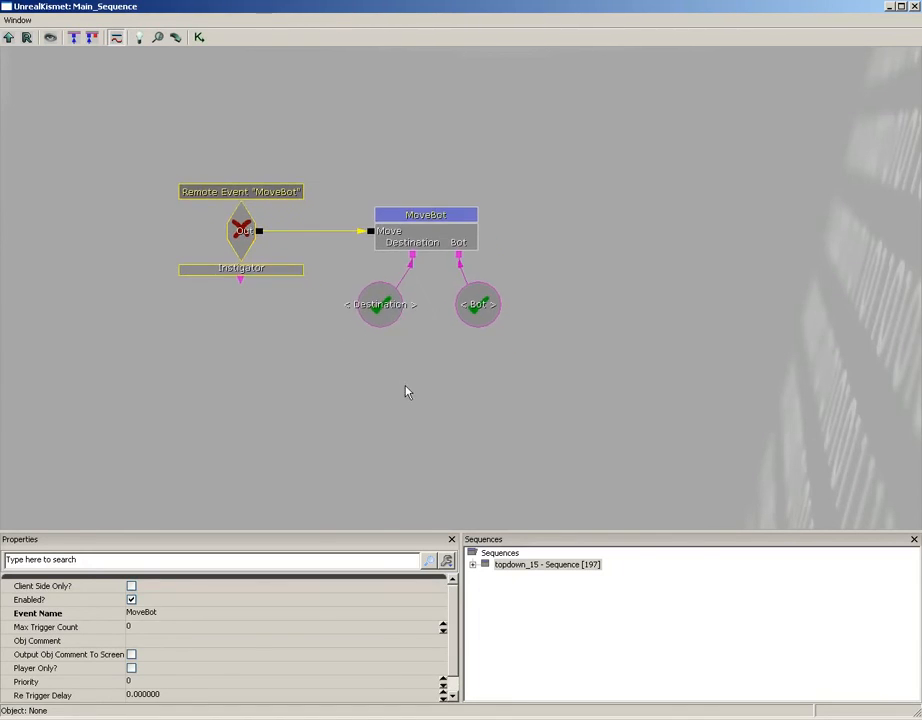
left_click_drag(121, 126, 580, 400, "ctrl+alt")
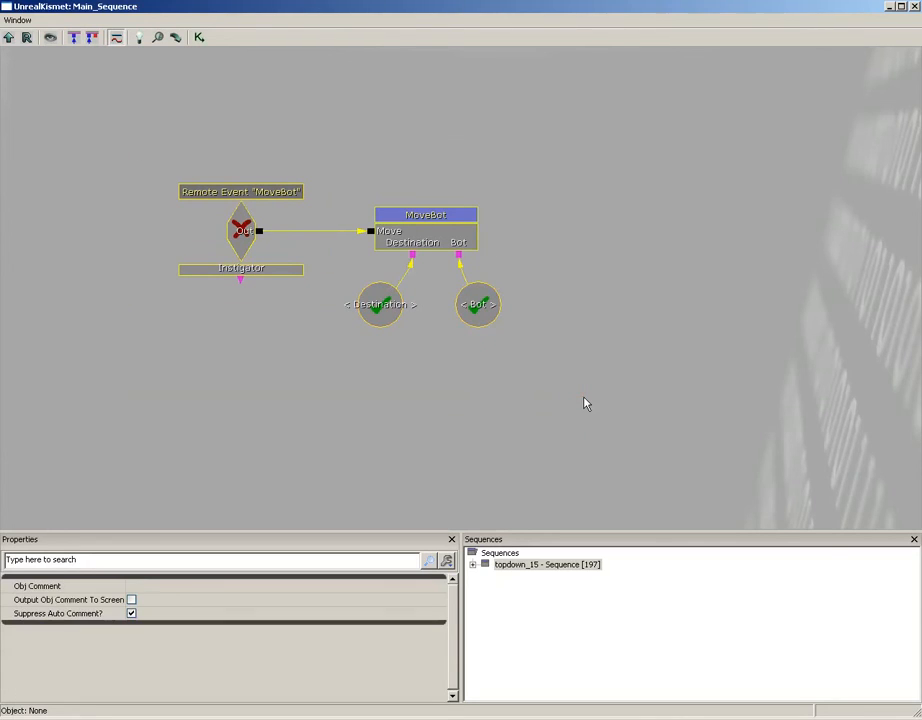
type("c")
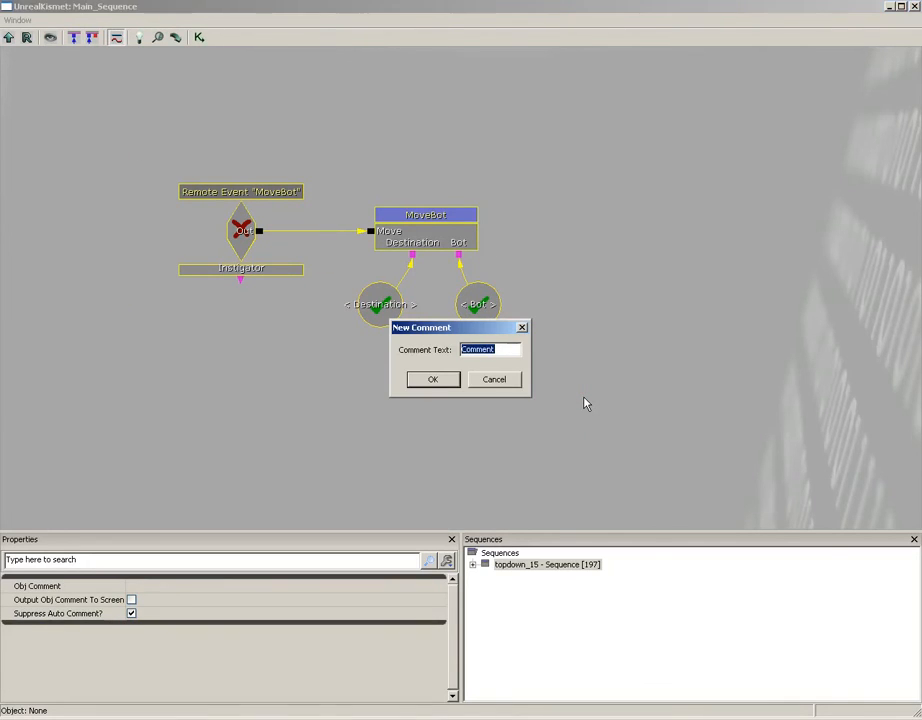
type("Bot movement")
key("Return")
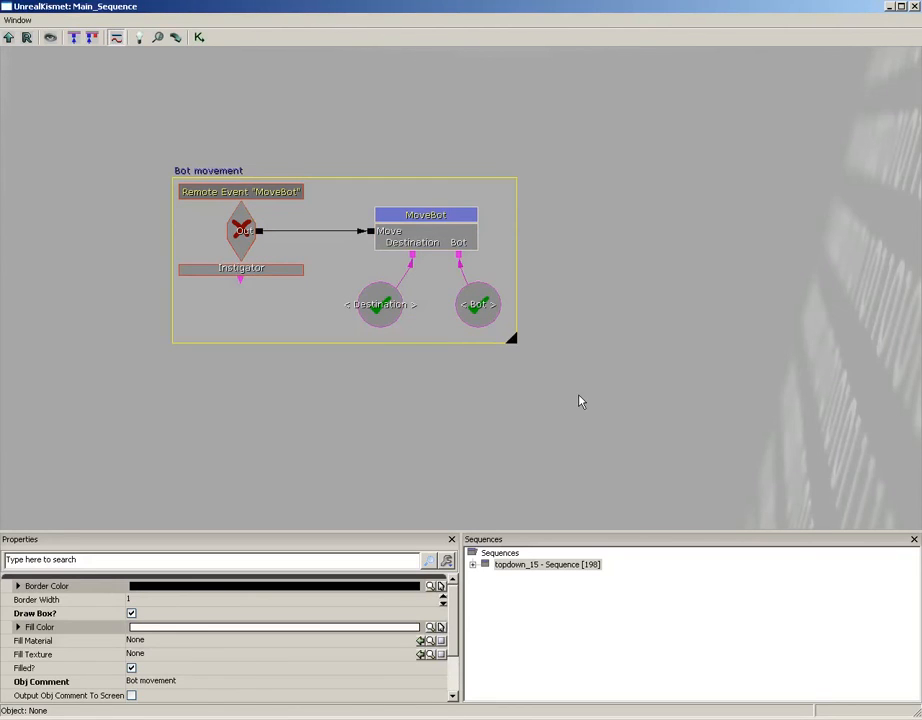
Step: Close the Kismet editor and return to the topdown_15 level viewports
scroll(578, 401, "down", 5)
left_click_drag(587, 389, 546, 404)
scroll(571, 226, "up", 4)
scroll(543, 343, "up", 6)
left_click_drag(489, 238, 541, 391)
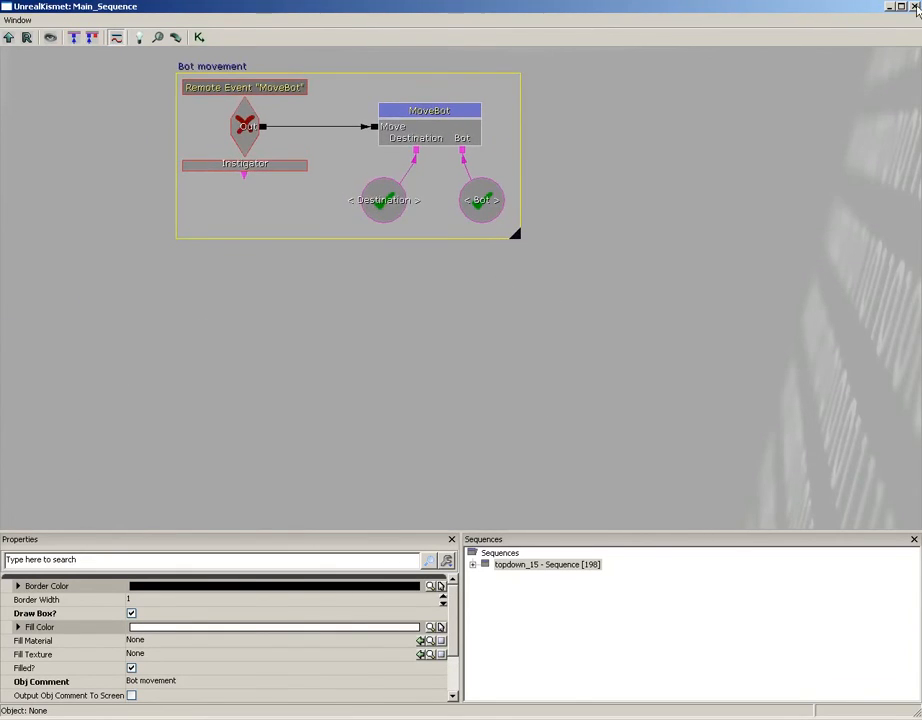
left_click(914, 7)
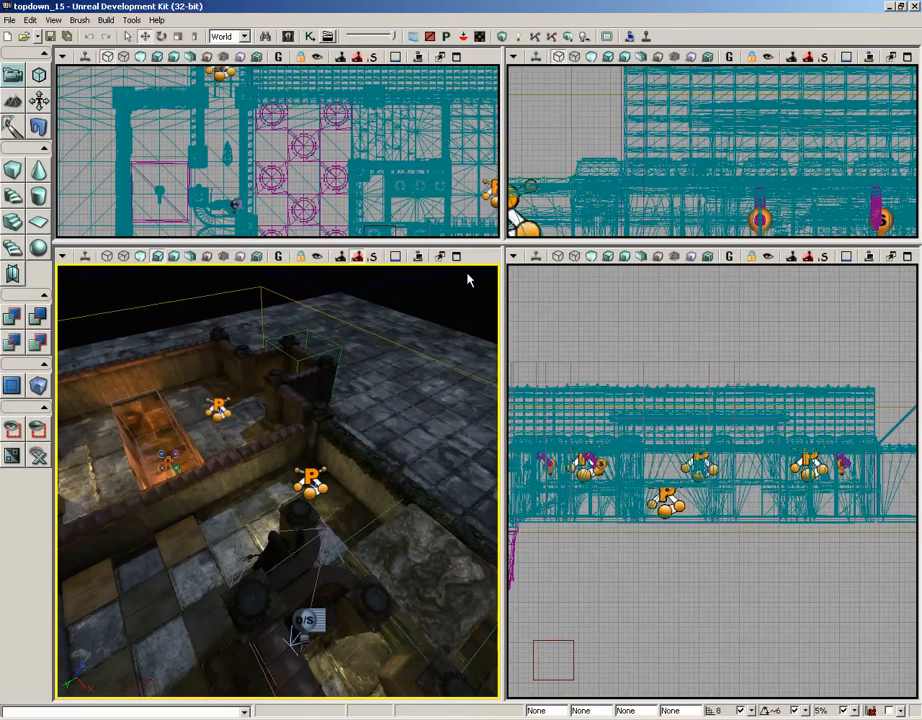